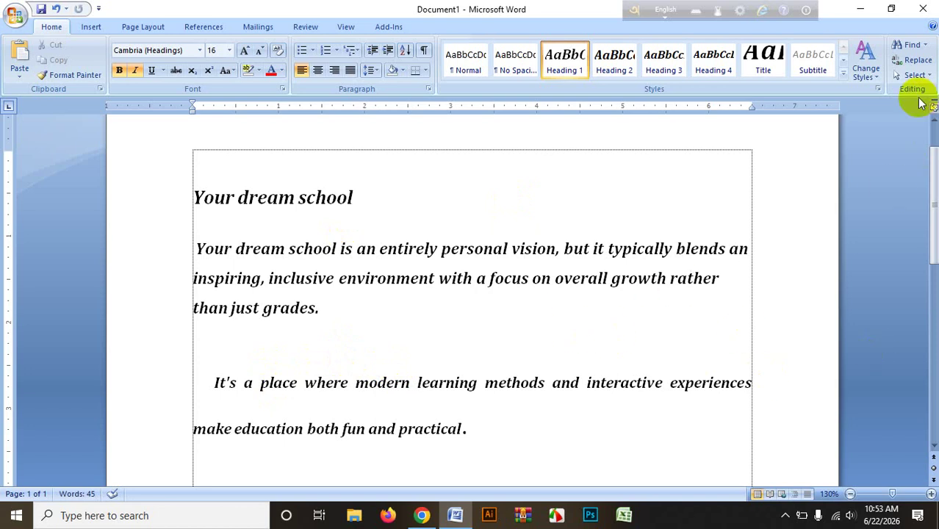
Step: Select all the text in the document and clear the selection
click(928, 76)
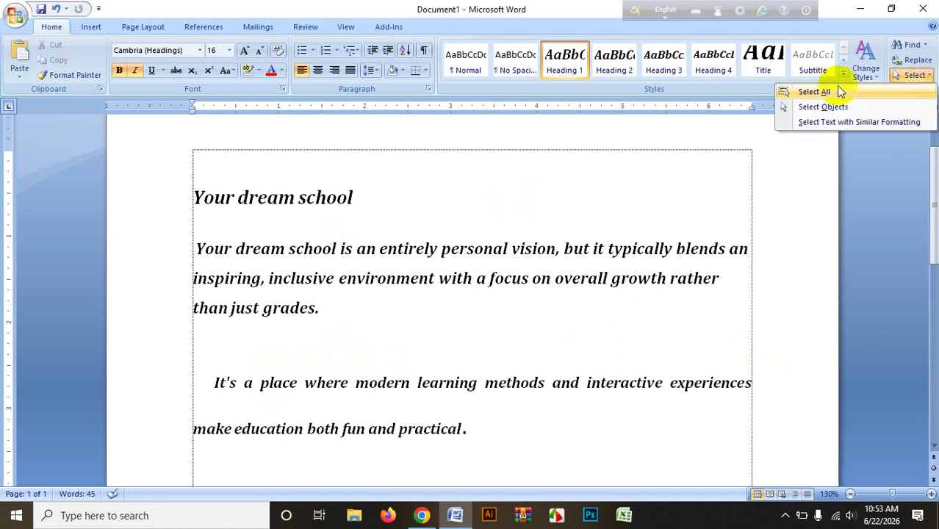
click(814, 91)
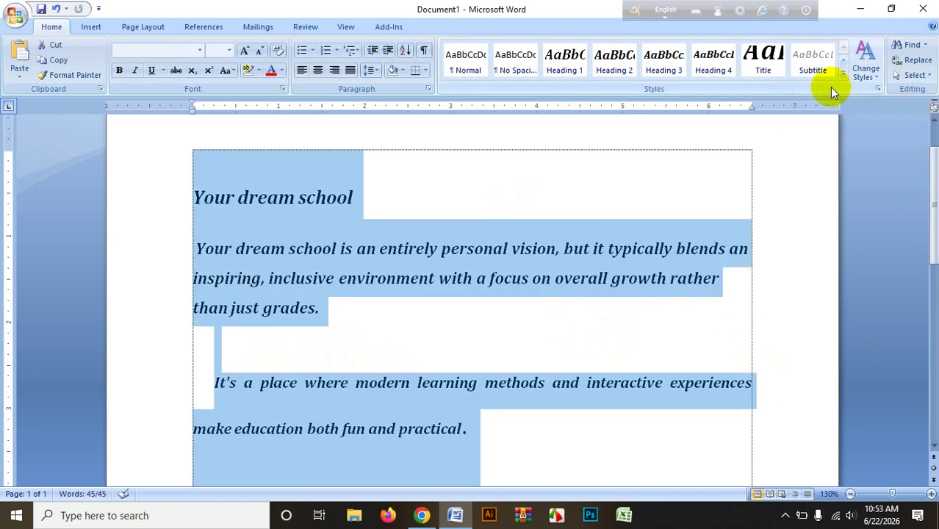
scroll(679, 191, down, 3)
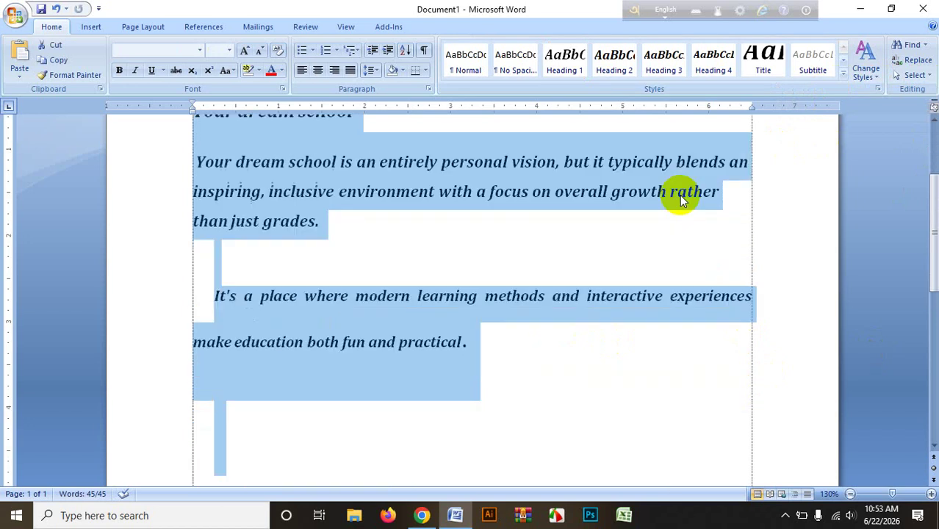
scroll(679, 193, up, 4)
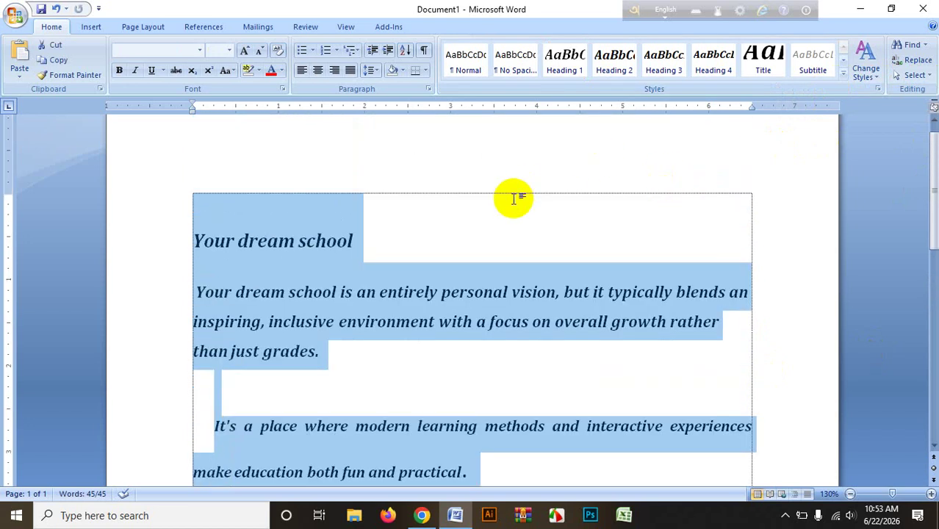
click(515, 197)
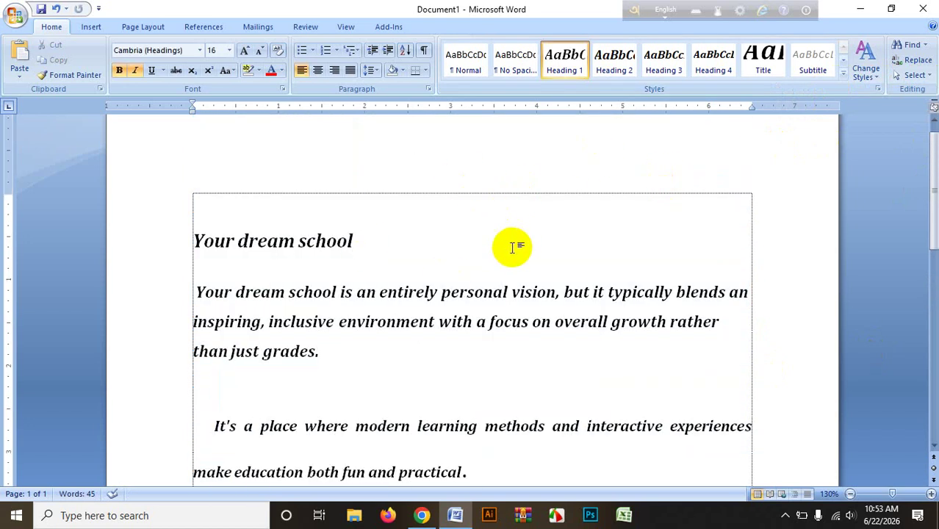
scroll(518, 266, down, 2)
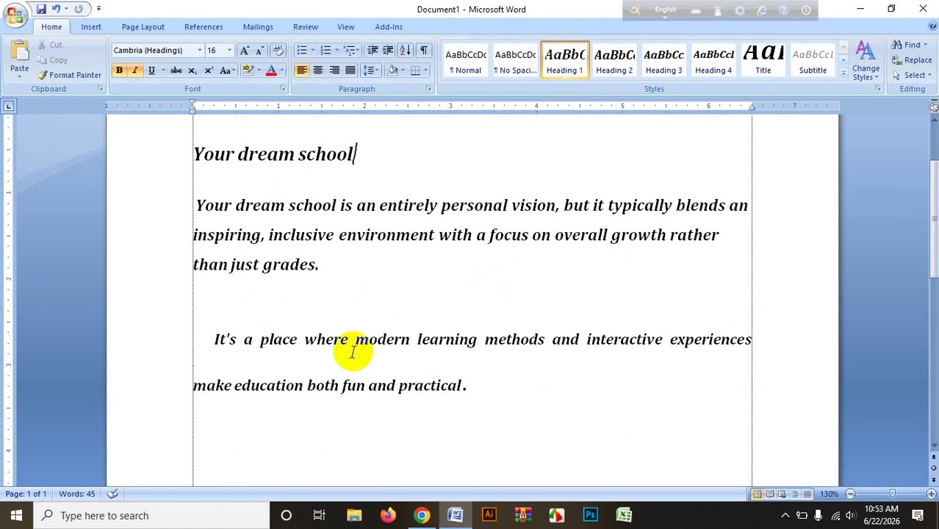
Step: Select the text from the heading "Your dream school" through the last paragraph, and clear the selection
click(203, 152)
drag(202, 152, 528, 435)
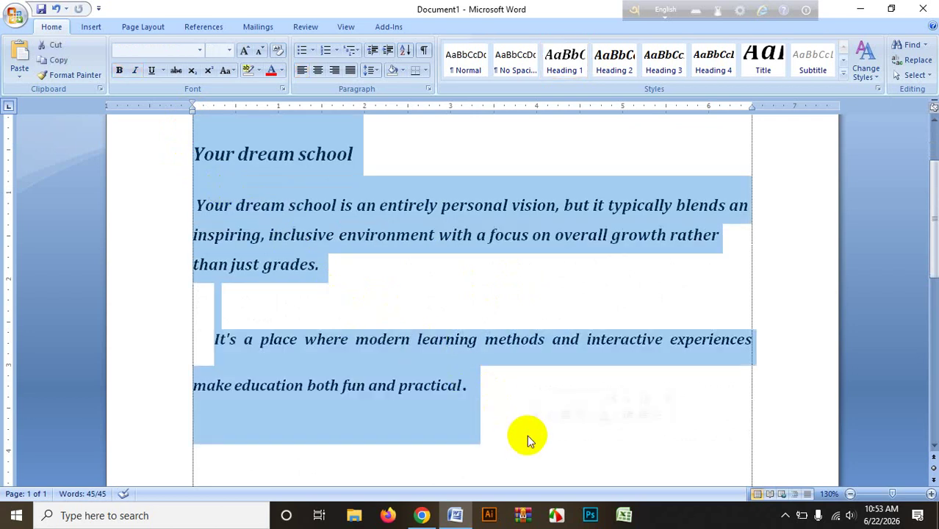
click(532, 428)
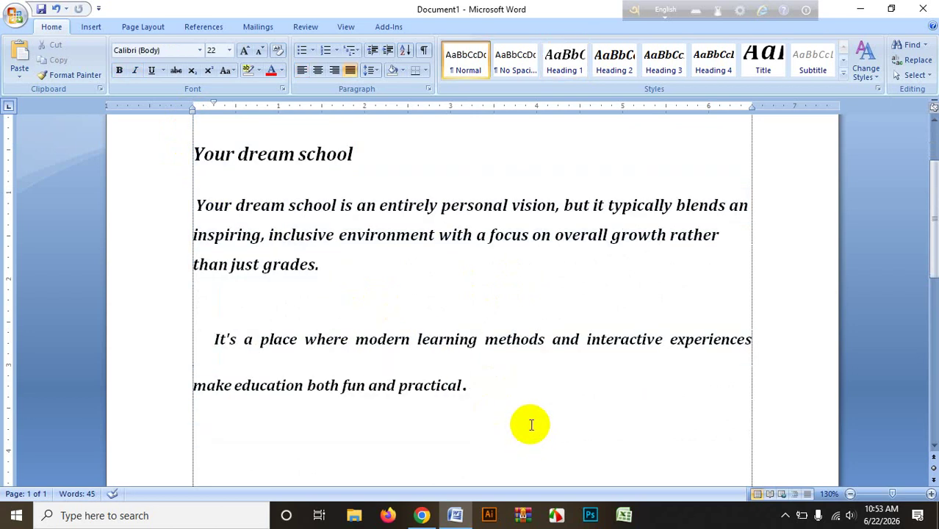
Step: Select the whole document twice, clearing the selection each time
key(ctrl+a)
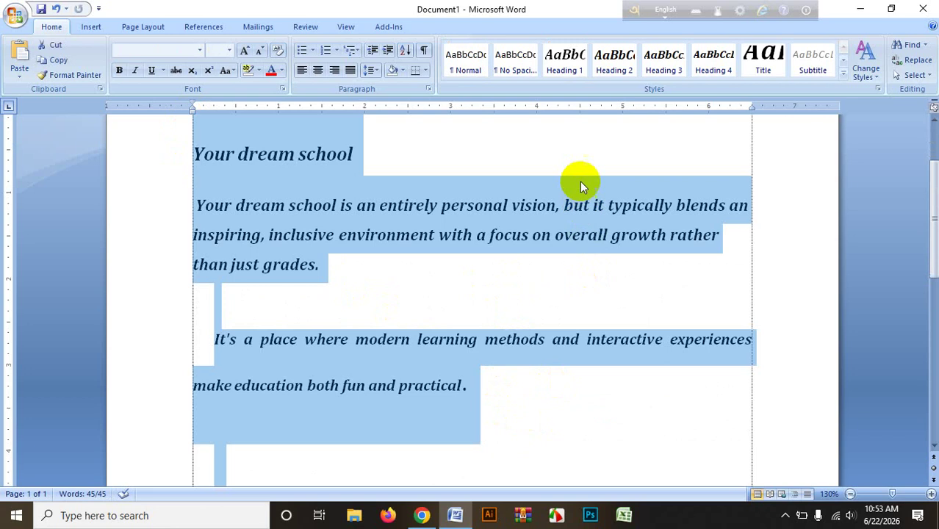
click(592, 154)
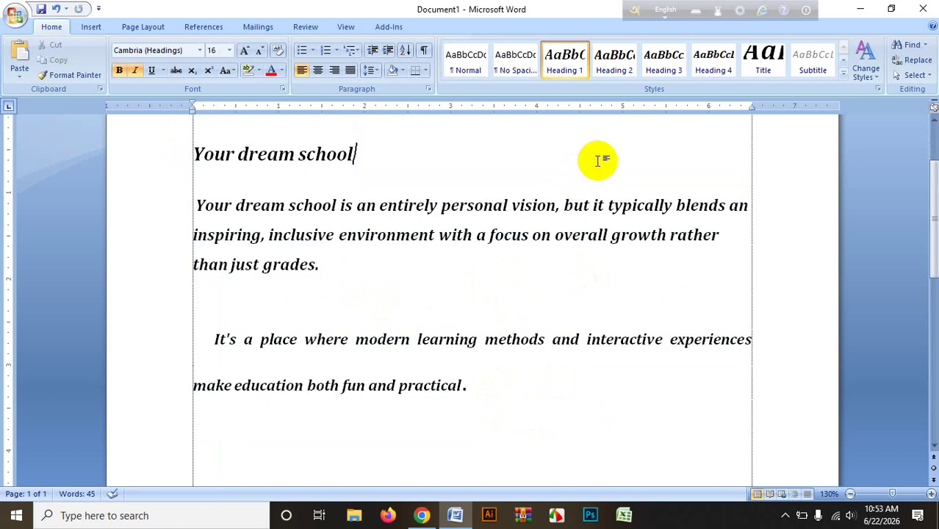
click(914, 75)
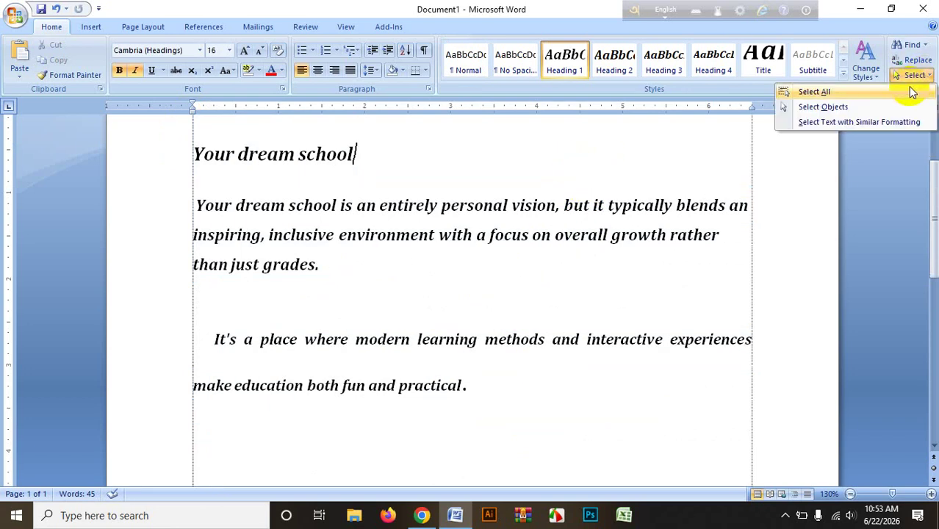
click(850, 96)
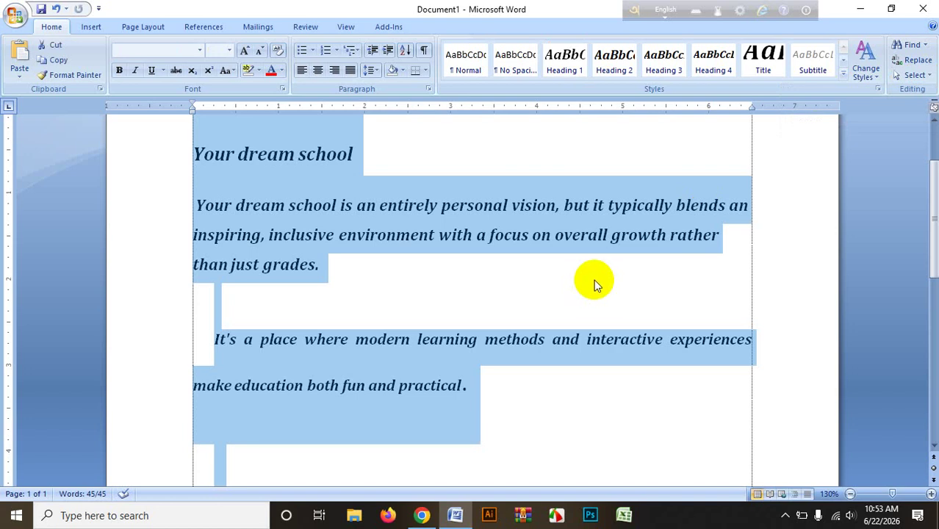
click(649, 205)
Step: Set up a find-and-replace that searches for "your" and substitutes "me"
click(917, 60)
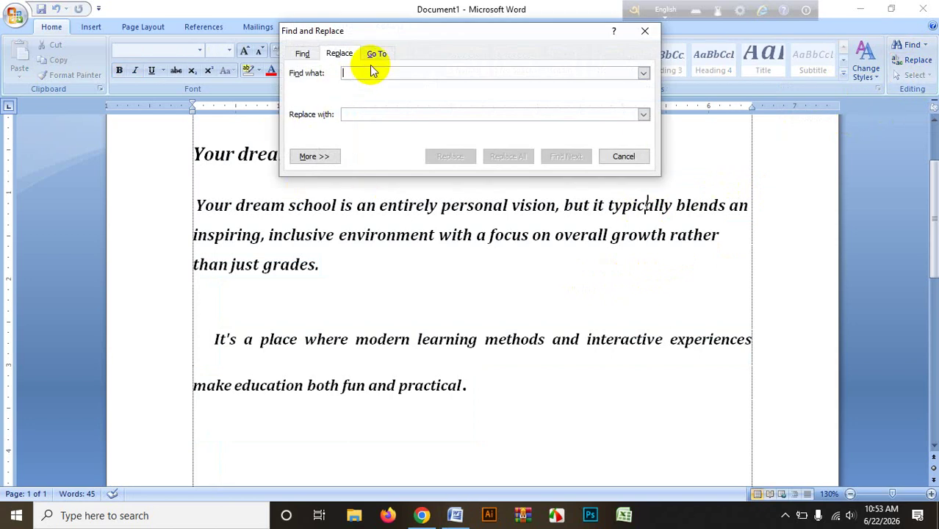
text(y)
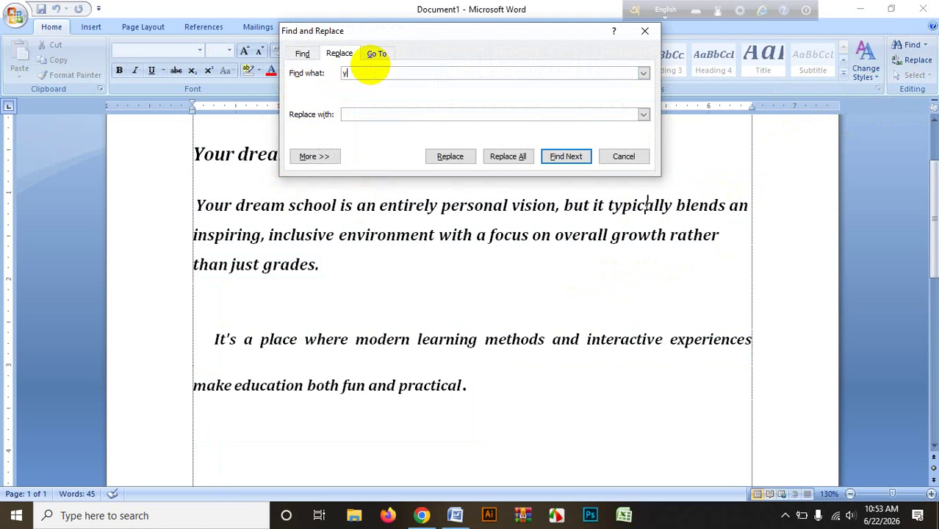
text(our)
click(372, 114)
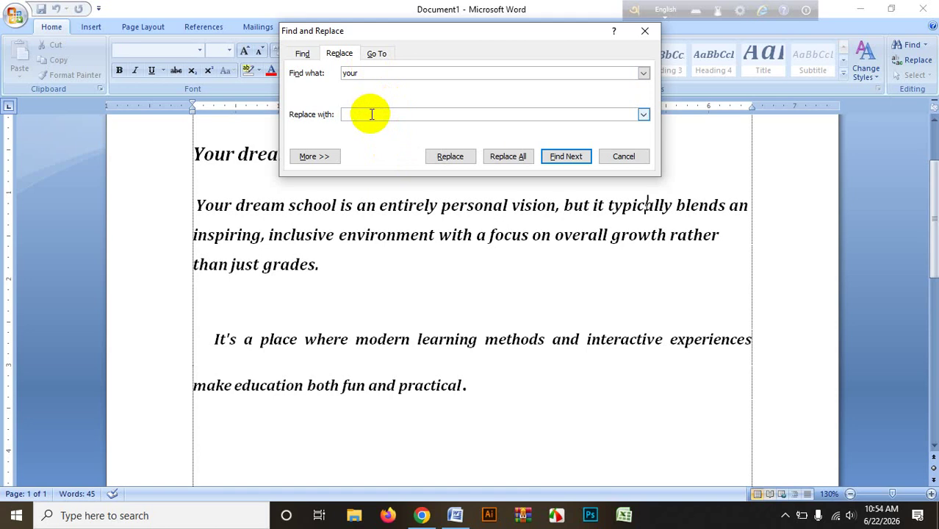
text(me)
Step: Step through the occurrences of "your" to the end of the search, and repeat the pass from the heading
click(565, 157)
click(567, 157)
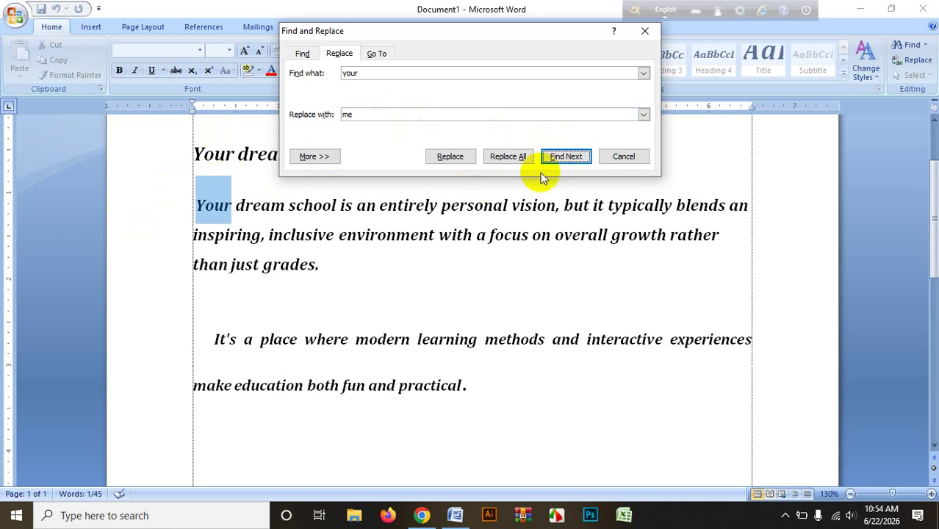
click(568, 156)
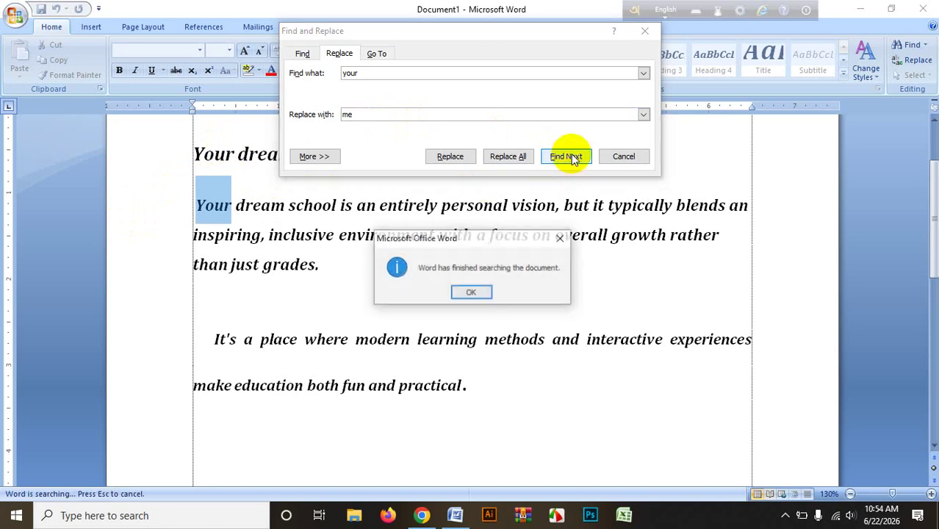
click(473, 291)
scroll(456, 298, up, 3)
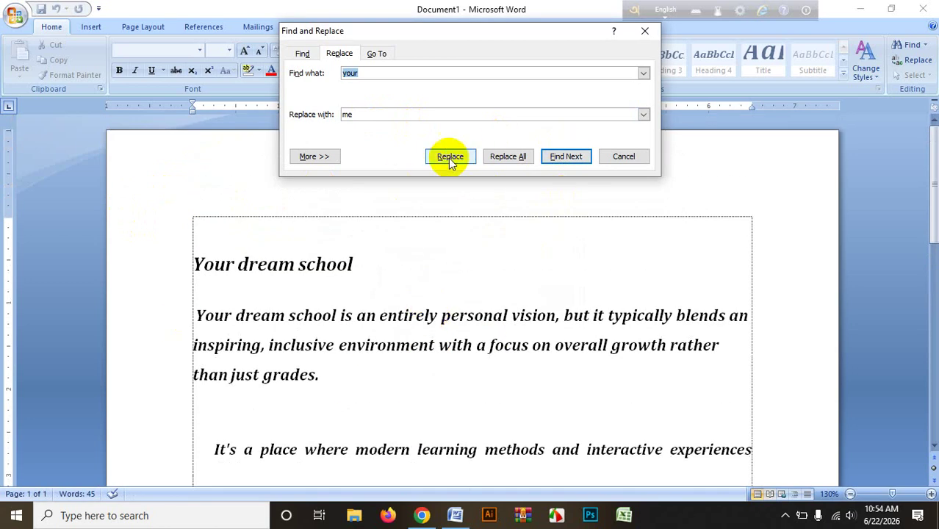
click(403, 74)
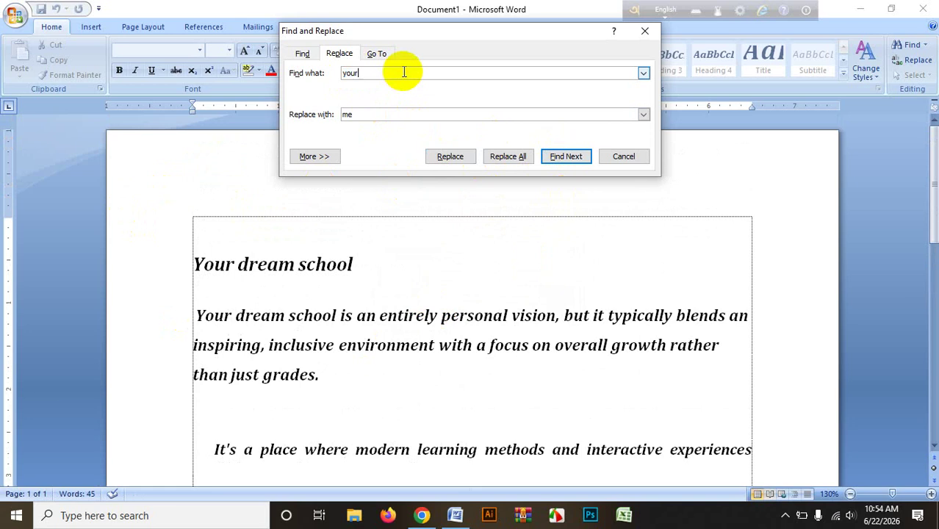
click(566, 156)
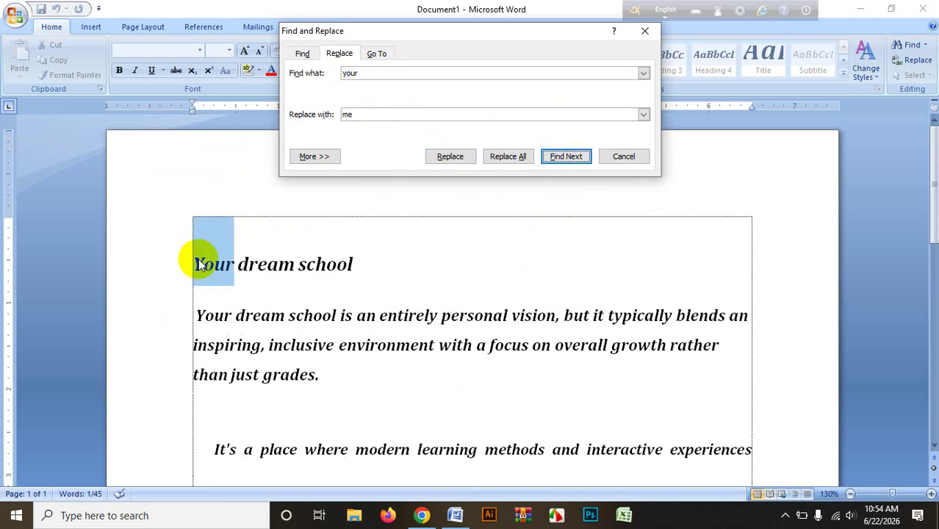
click(564, 159)
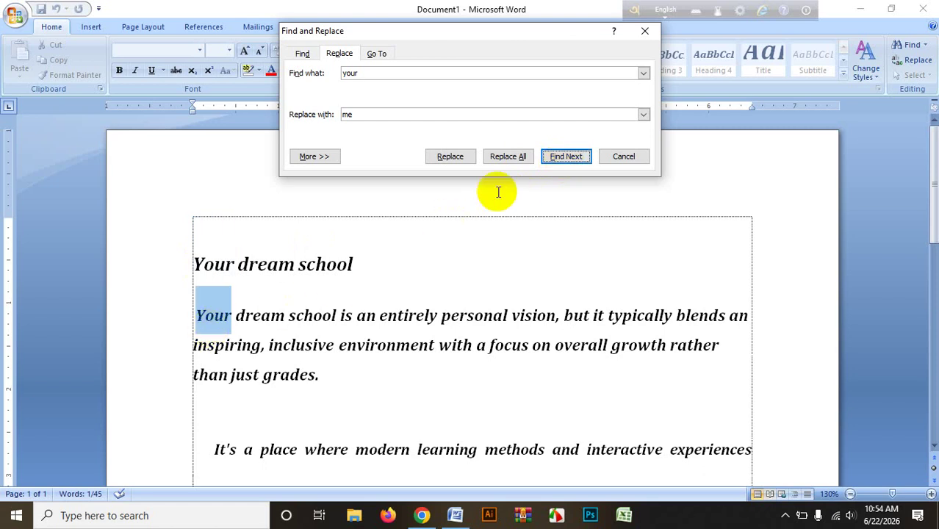
click(558, 157)
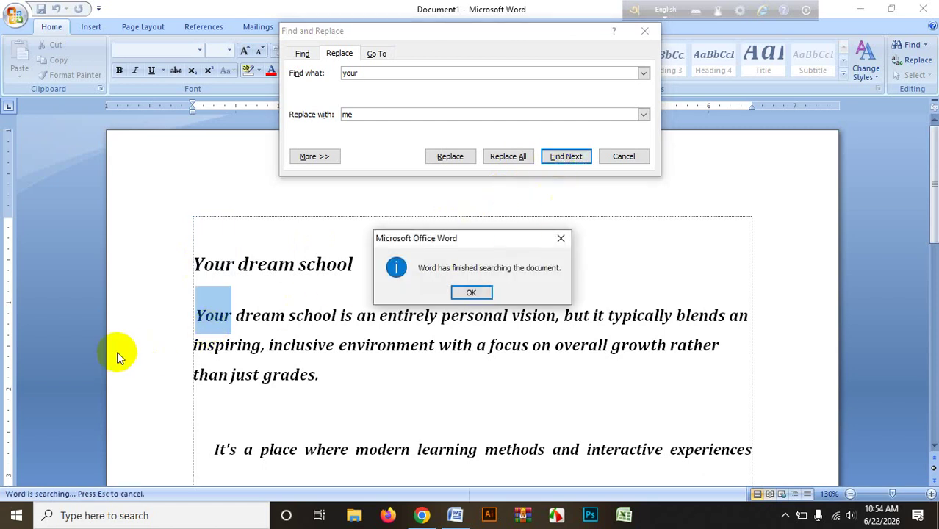
click(468, 292)
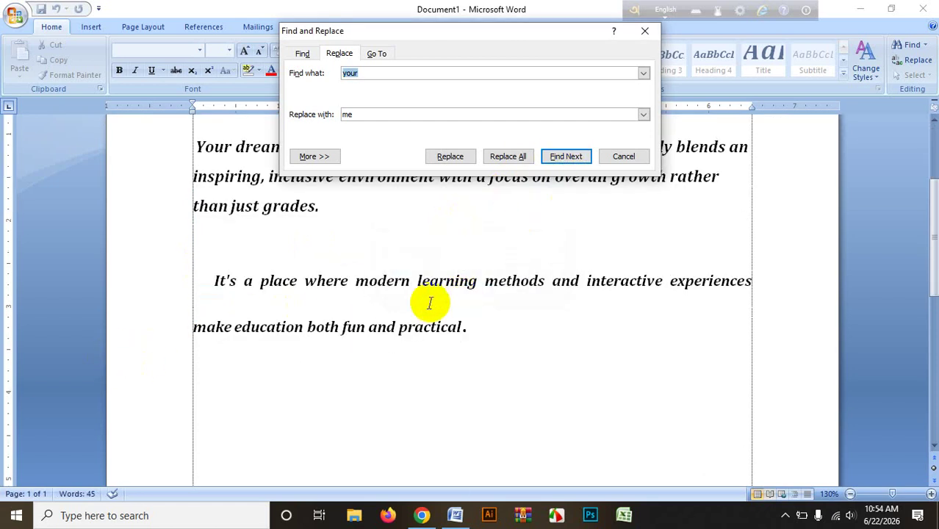
Step: Replace every occurrence of "your" with "me" throughout the document
scroll(430, 303, up, 4)
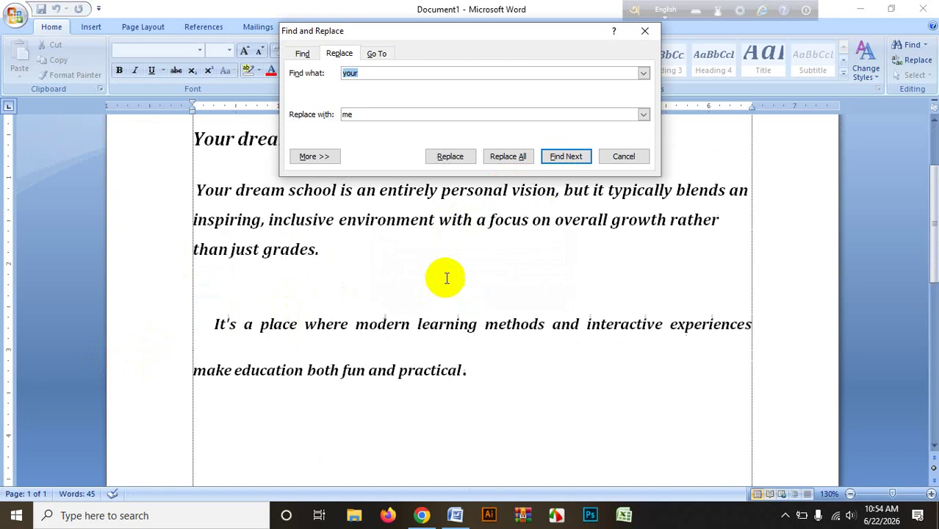
click(506, 157)
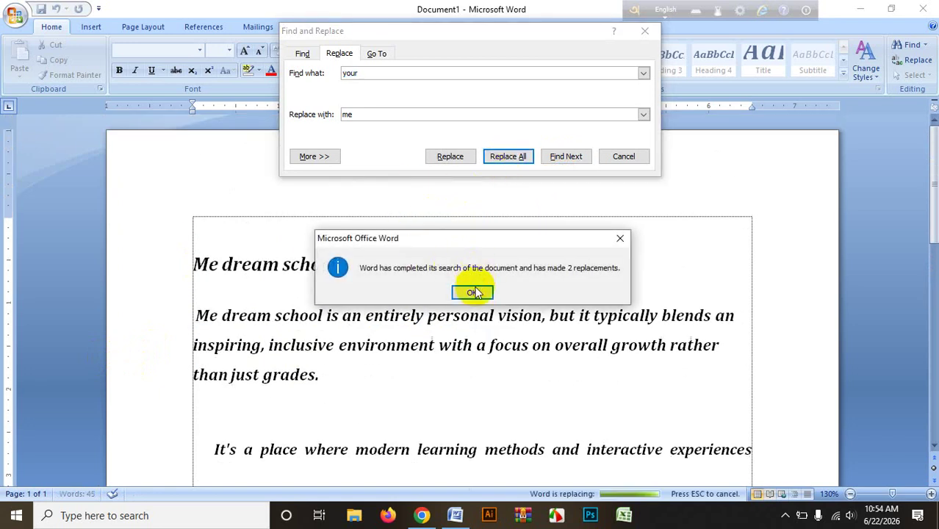
click(475, 293)
scroll(426, 308, down, 2)
scroll(423, 308, up, 5)
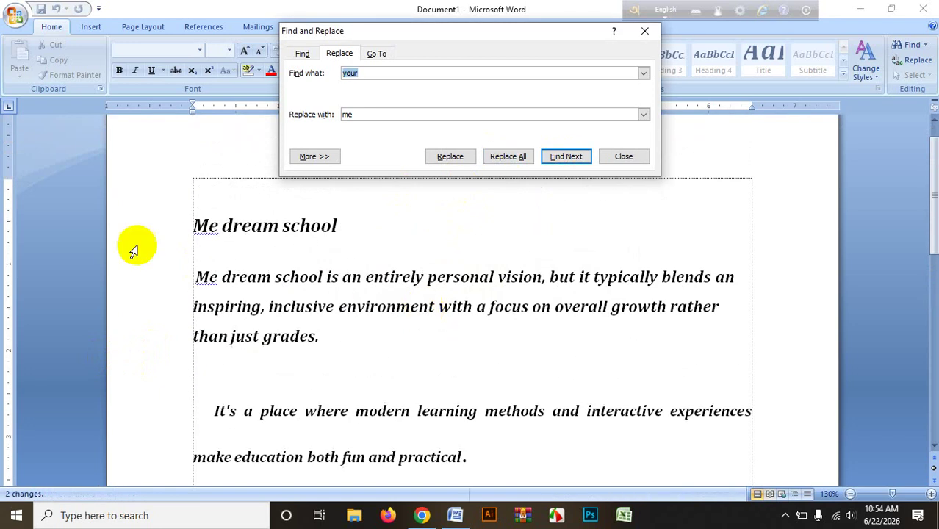
double_click(209, 226)
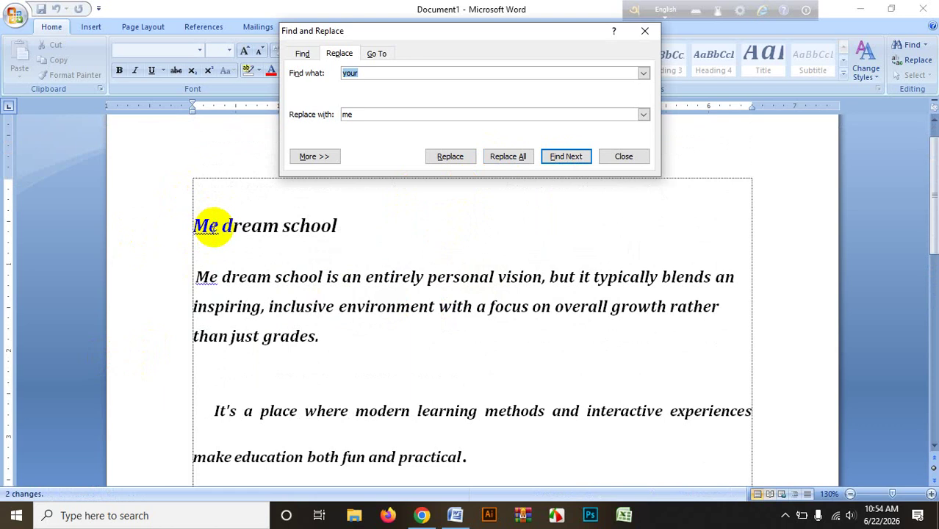
click(207, 276)
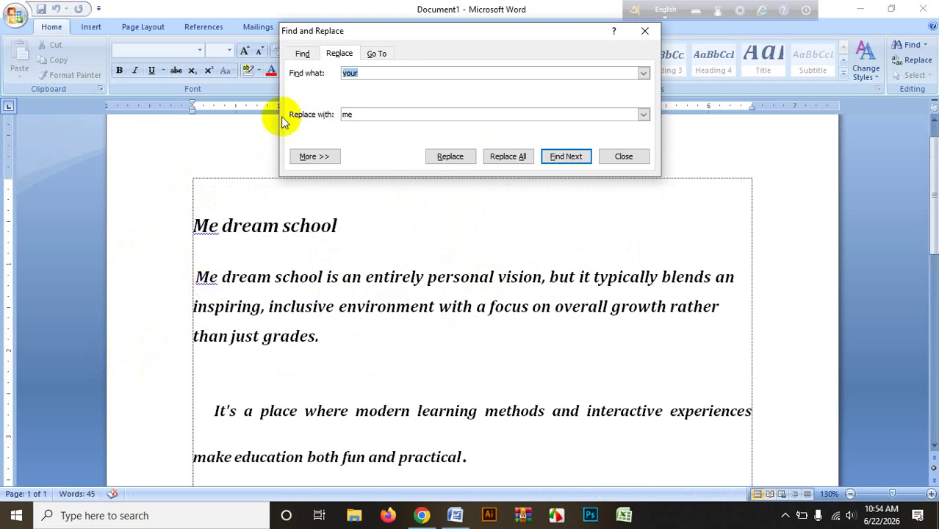
double_click(363, 71)
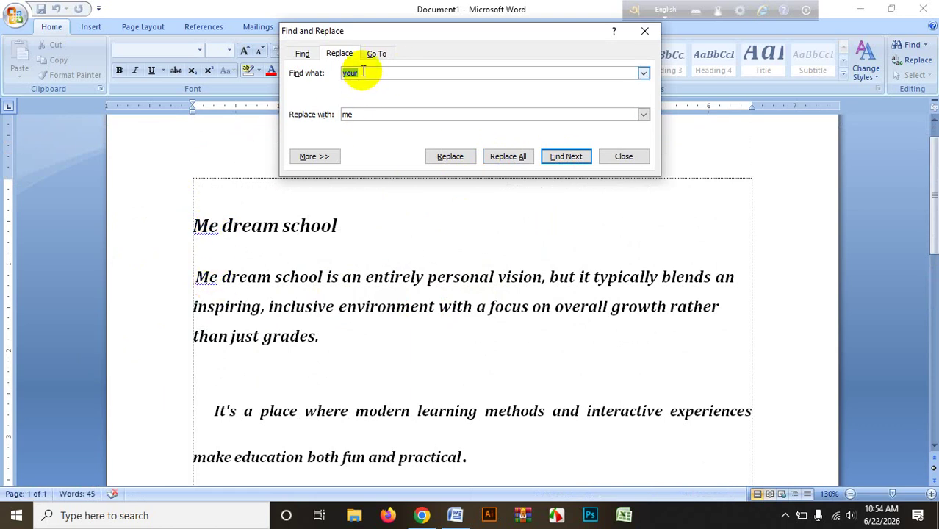
click(352, 111)
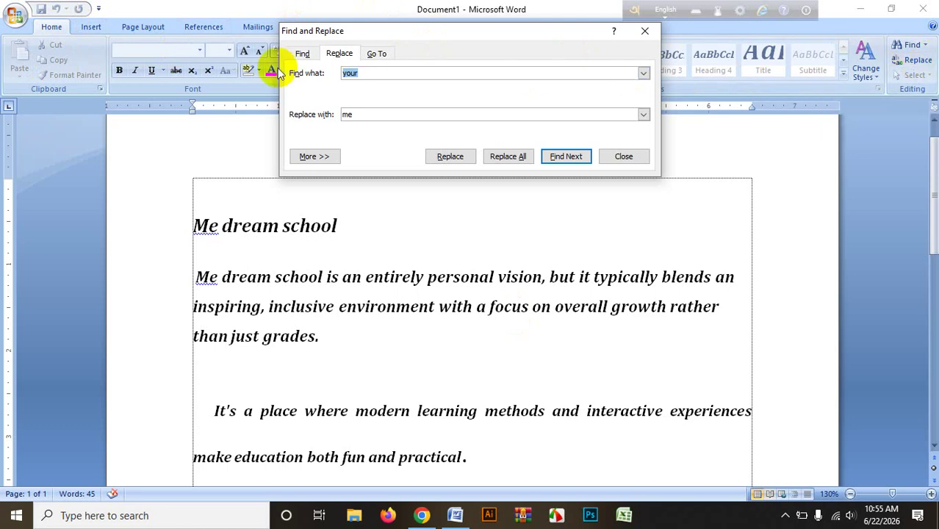
click(362, 72)
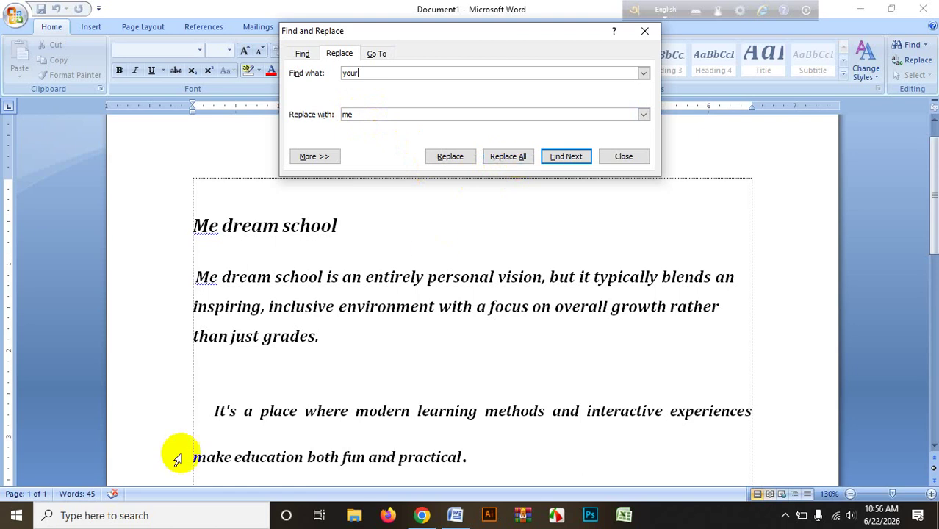
click(214, 277)
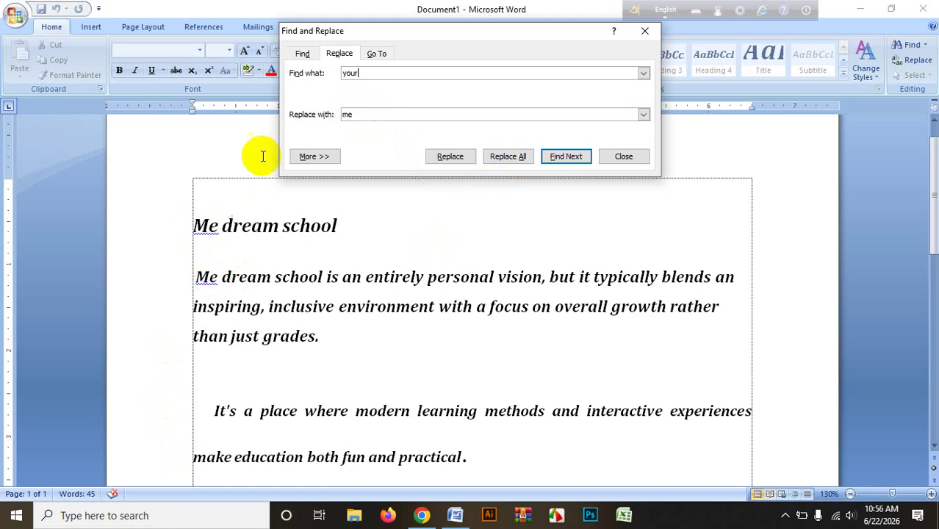
Step: Reverse the find-and-replace terms so that it searches for "me" and substitutes "your"
click(366, 74)
drag(365, 74, 325, 73)
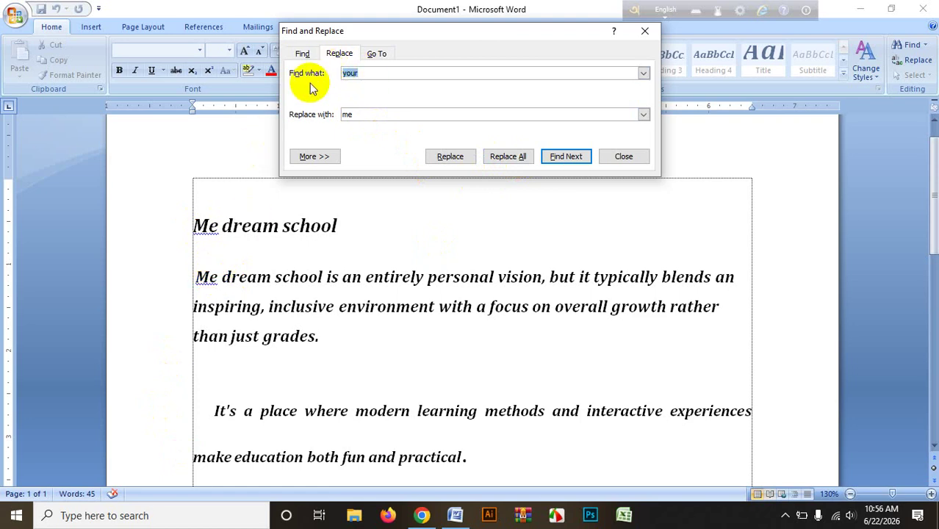
text(me)
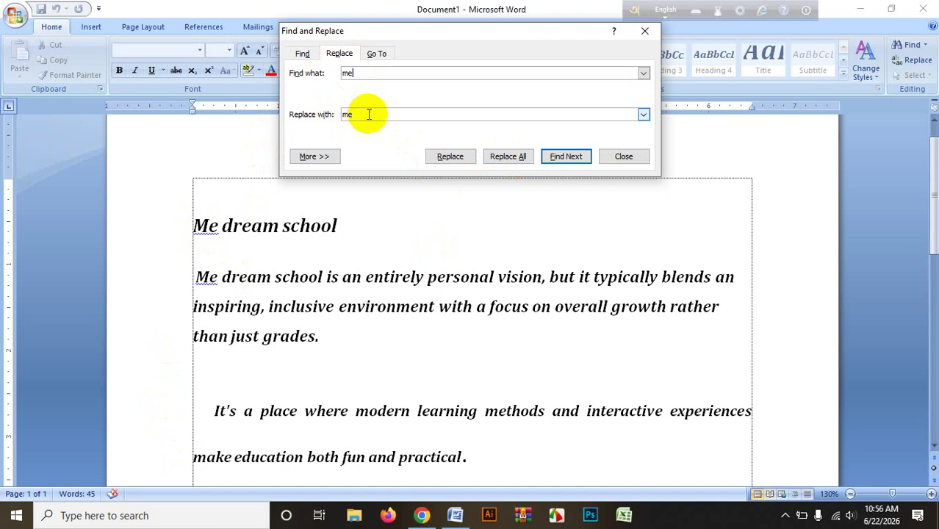
drag(367, 116, 335, 115)
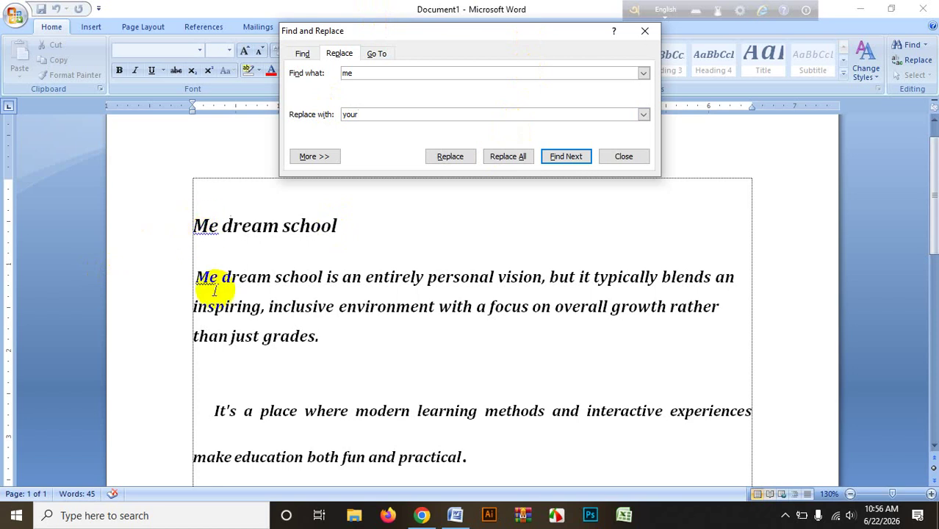
Step: Replace every occurrence of "me" with "your" throughout the document and close Find and Replace
click(205, 246)
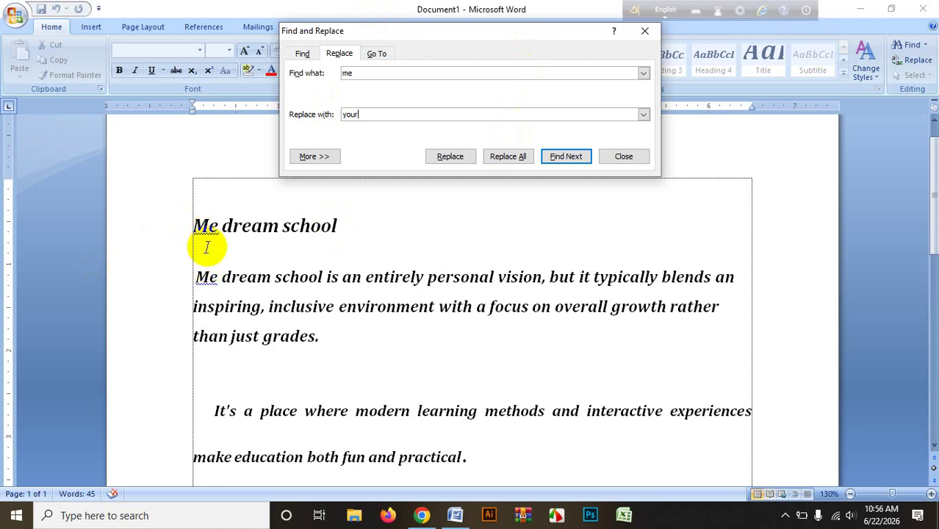
click(507, 155)
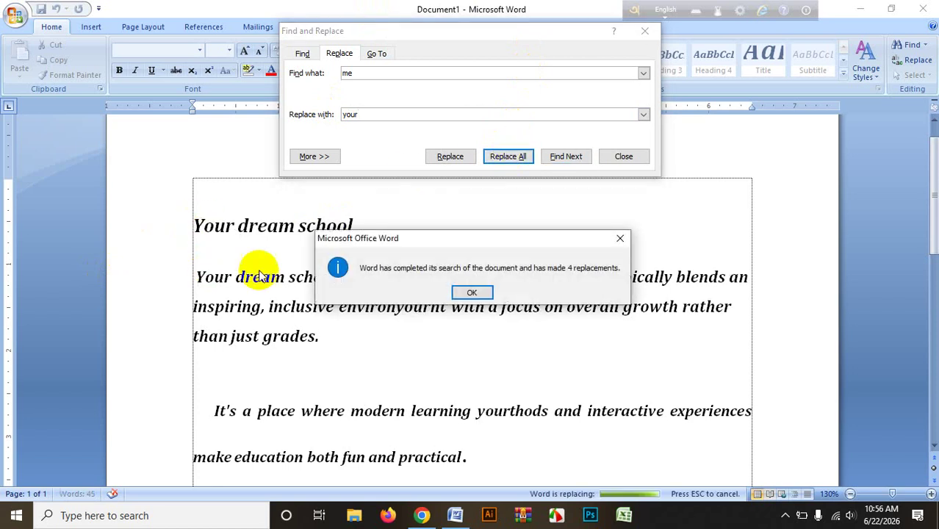
click(481, 291)
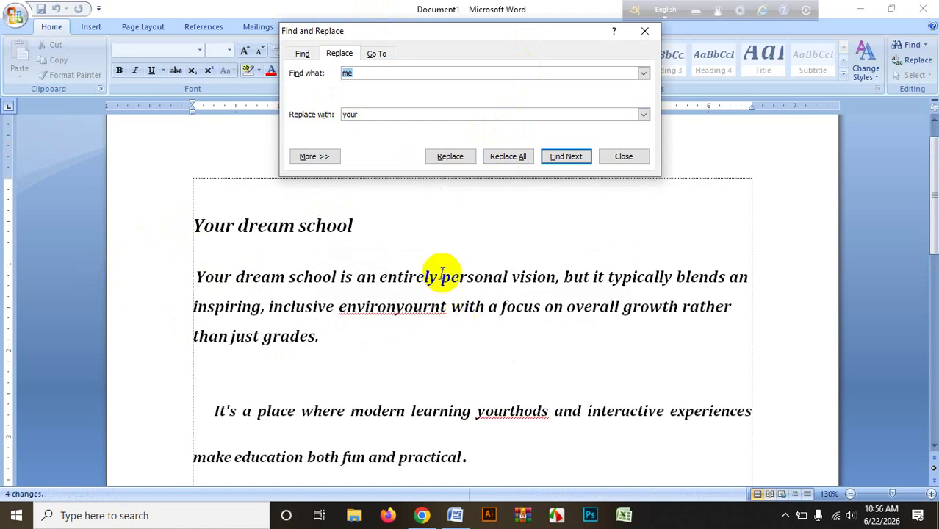
click(623, 156)
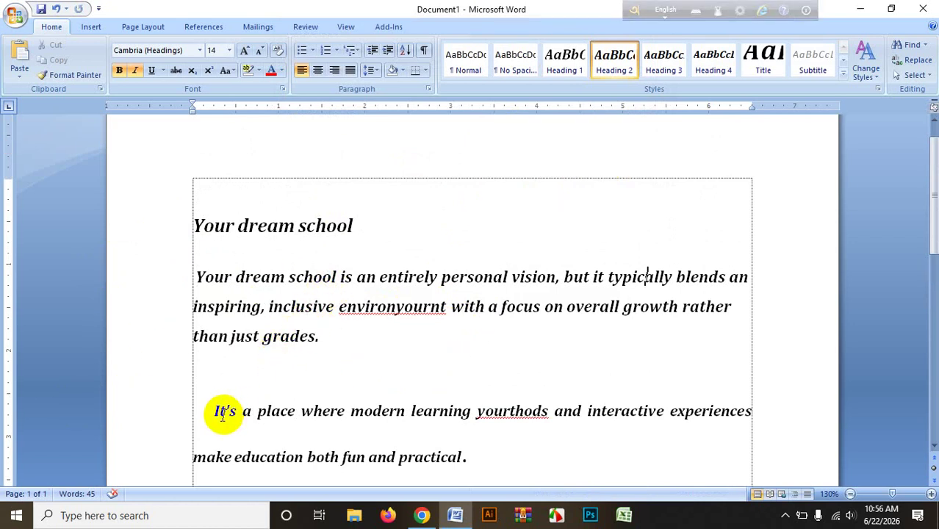
scroll(276, 376, down, 1)
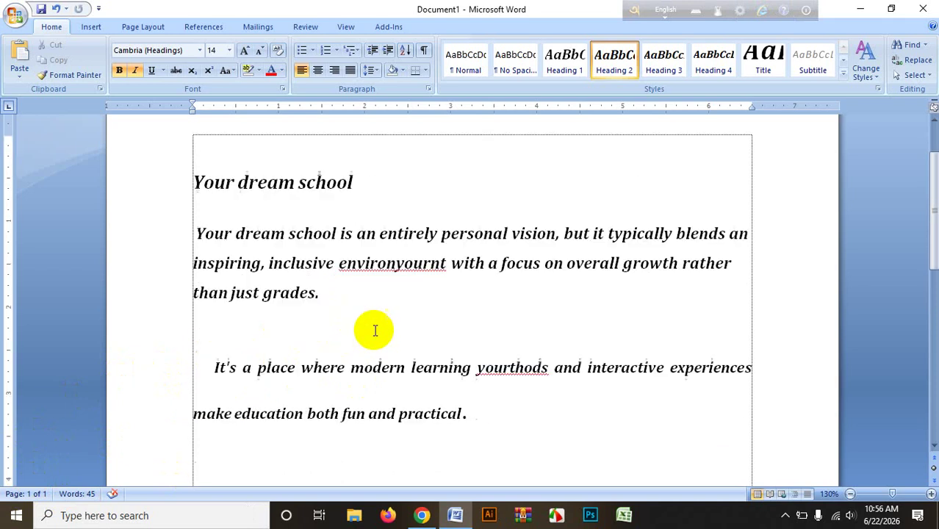
click(93, 28)
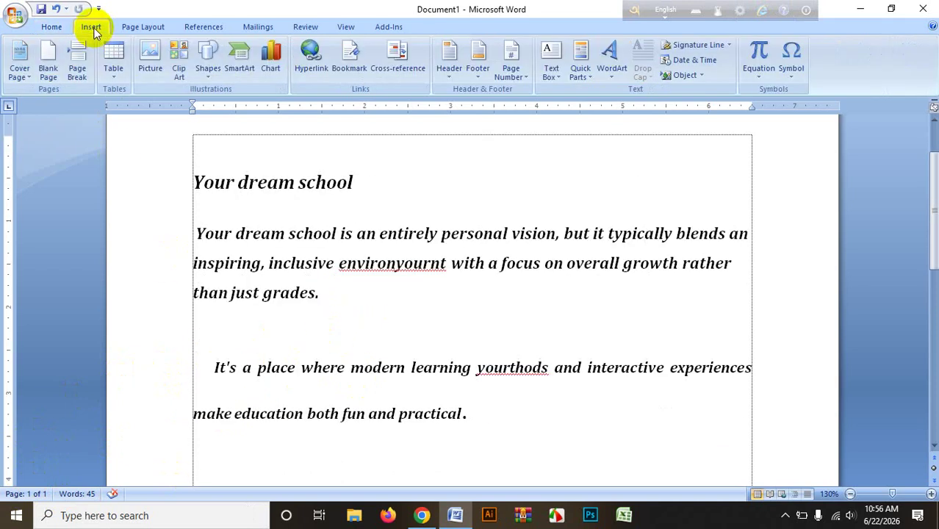
click(51, 27)
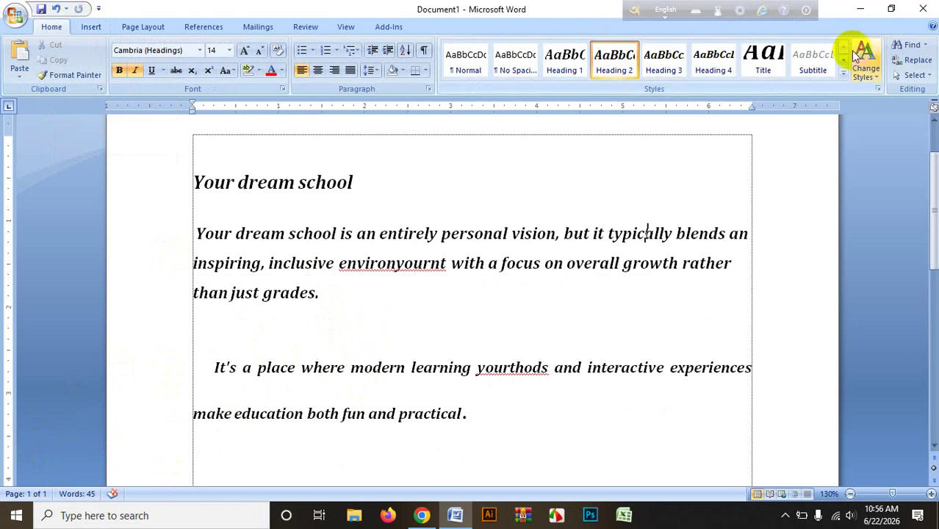
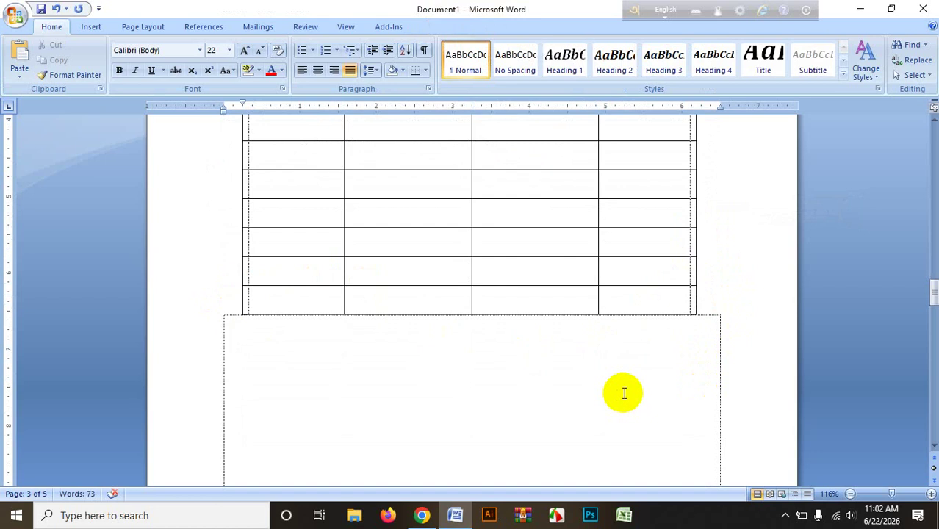
Step: Append a new row at the end of the four-column table, starting from just after its last cell
click(677, 307)
click(686, 303)
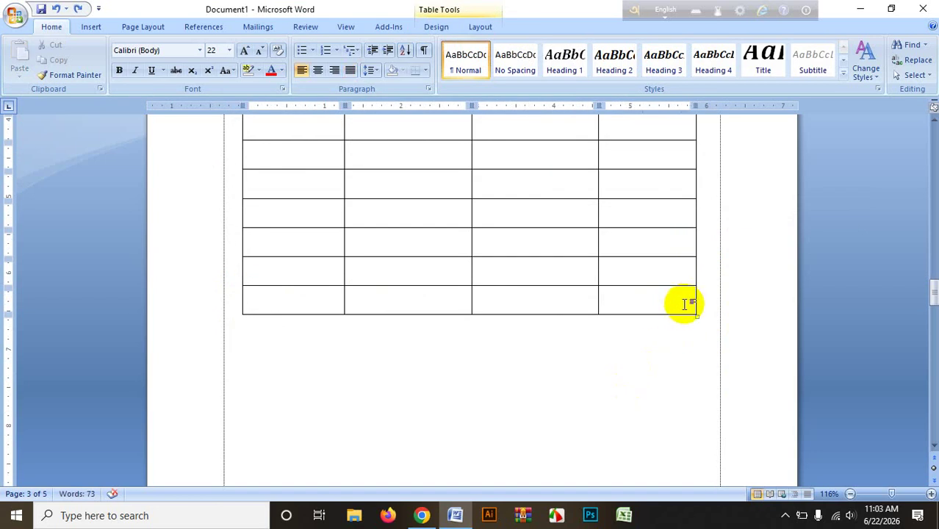
key(Tab)
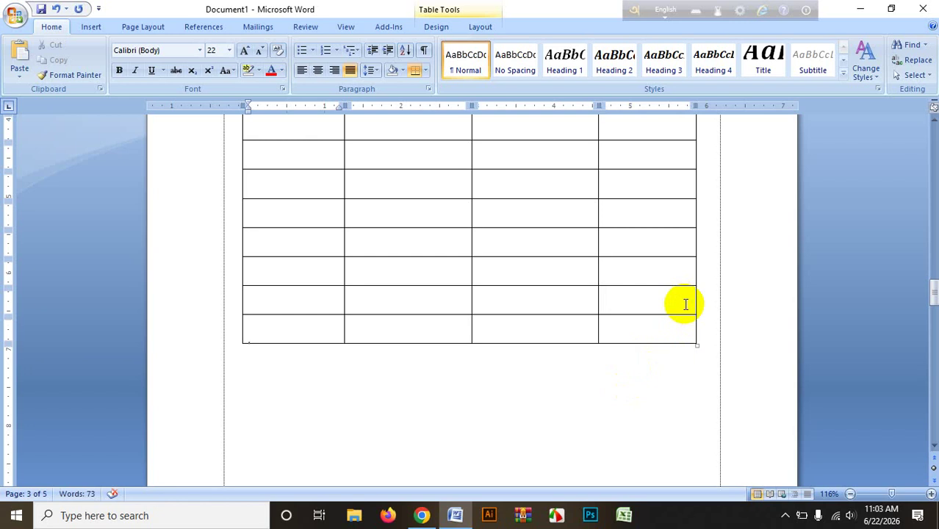
Step: Try stretching the new last row with four empty lines in its first cell, remove them, and repeat the trial once
key(Return)
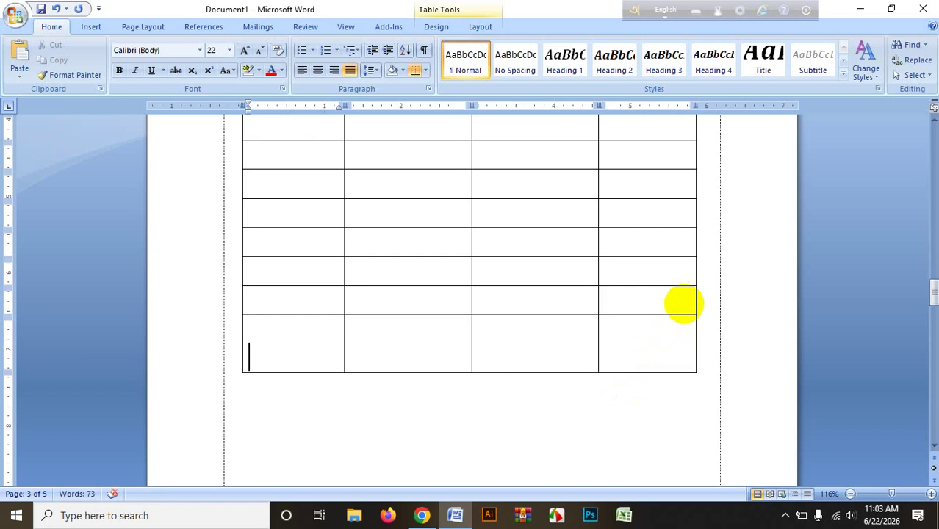
key(Return)
key(Return)
key(Return)
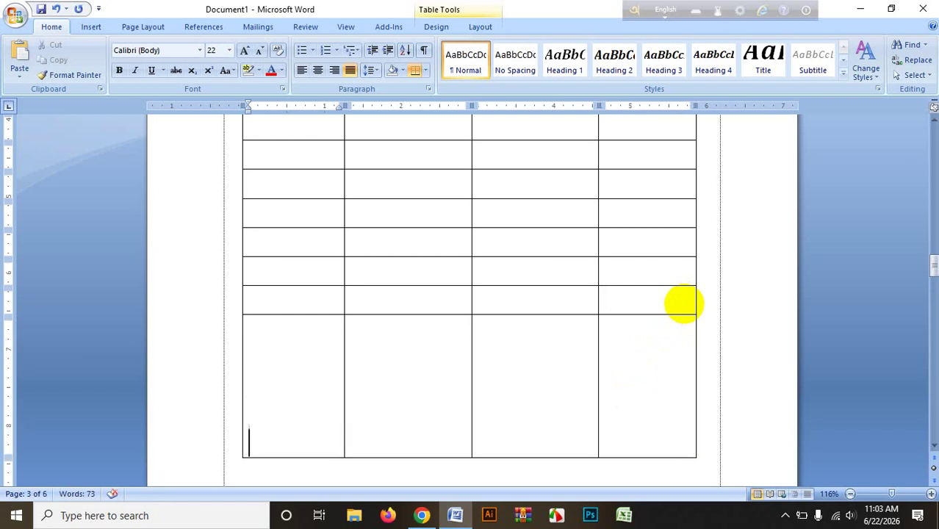
key(BackSpace)
key(BackSpace)
key(BackSpace)
key(BackSpace)
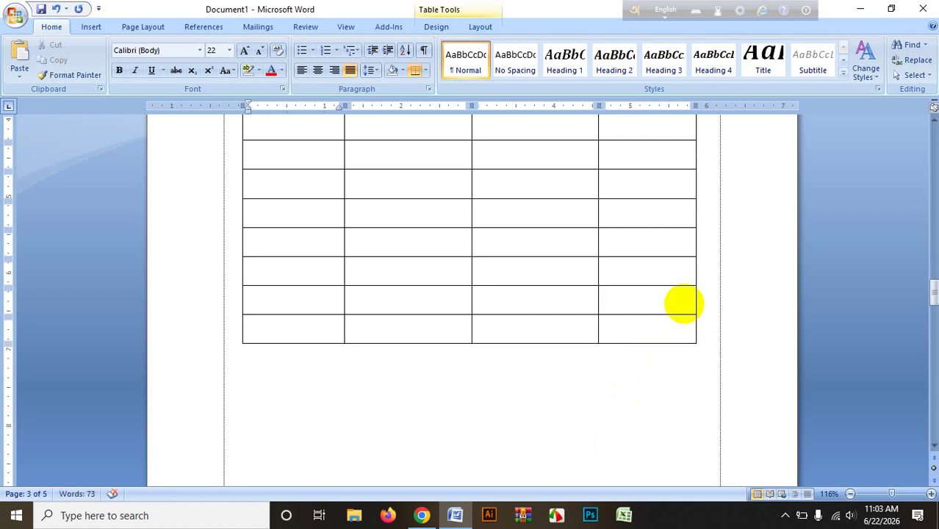
key(Return)
key(Return)
key(Return)
key(Return)
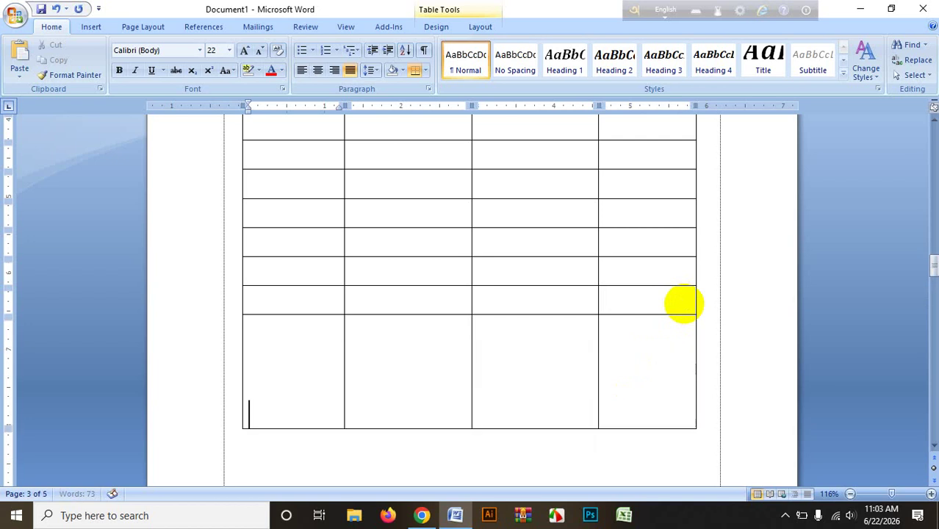
key(BackSpace)
key(BackSpace)
key(BackSpace)
key(BackSpace)
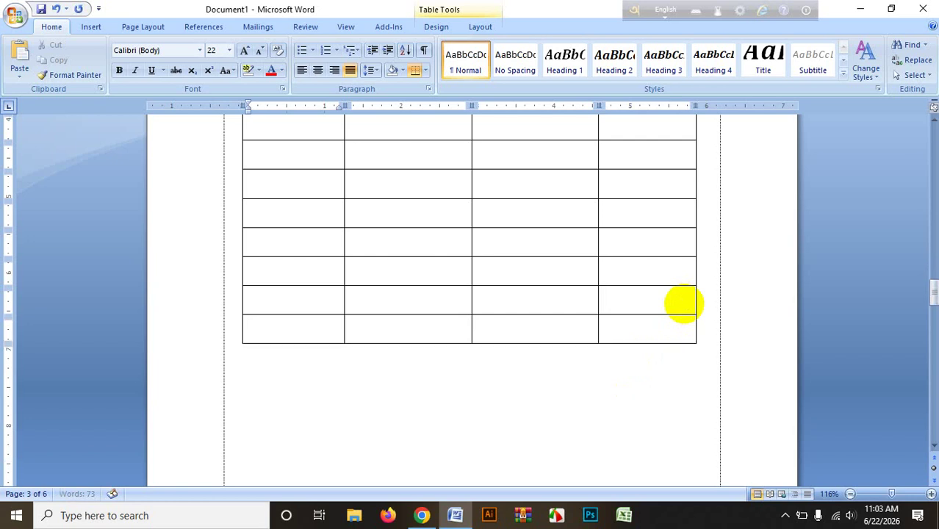
Step: Append one more row below the table's current last row
click(686, 331)
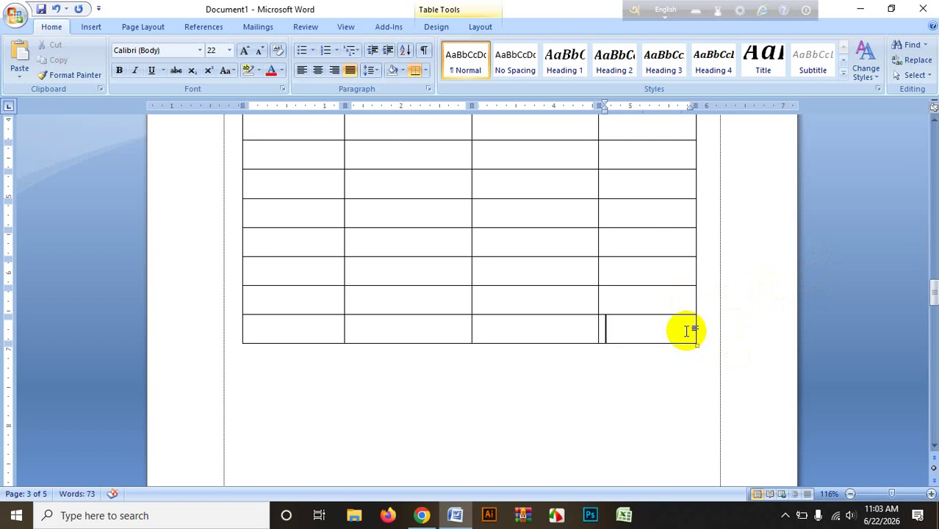
click(687, 330)
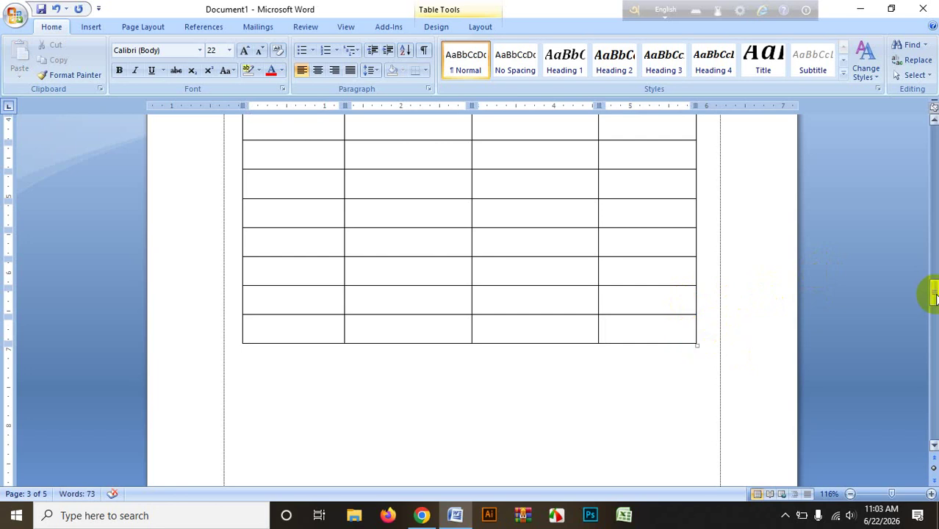
key(Tab)
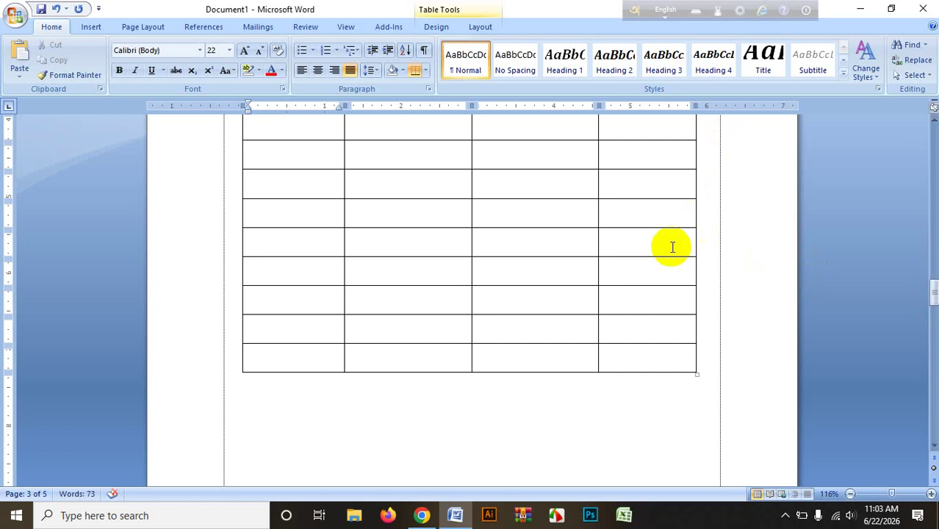
Step: Select the whole four-column table below the text paragraph and delete it
scroll(389, 346, up, 5)
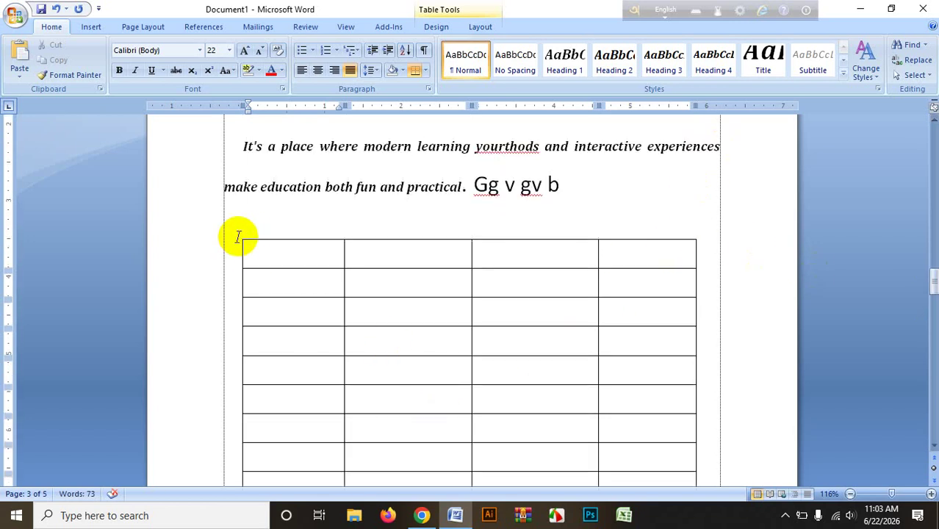
drag(247, 237, 610, 399)
scroll(544, 377, down, 5)
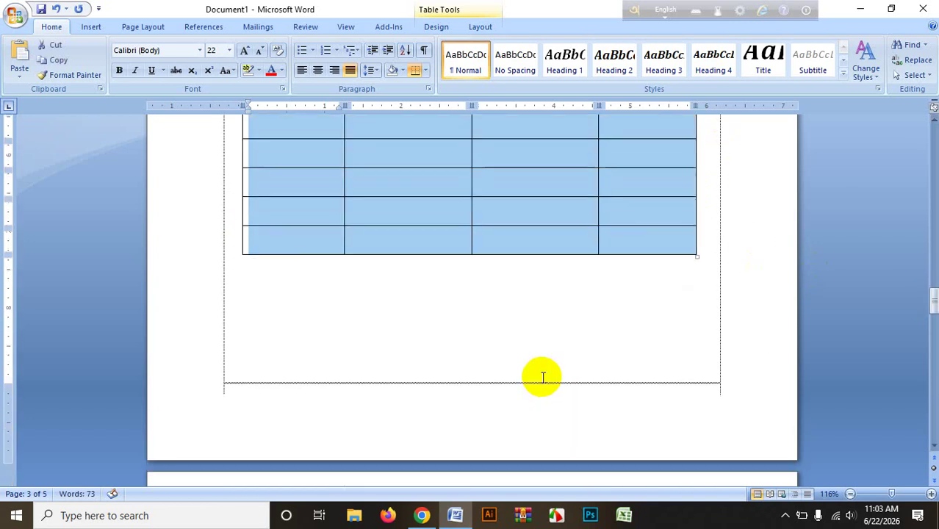
scroll(543, 377, up, 3)
key(BackSpace)
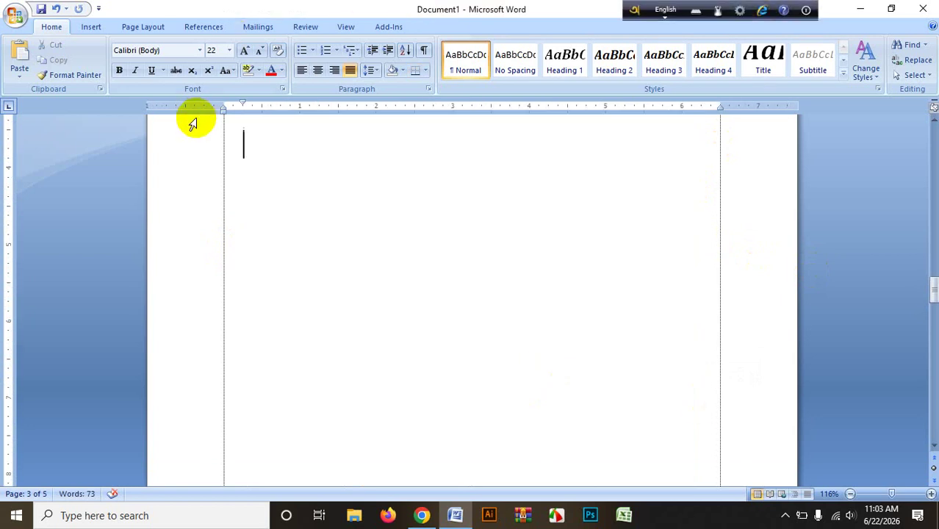
Step: Insert a table with 5 columns and 2 rows below the paragraph, and delete it again
click(94, 26)
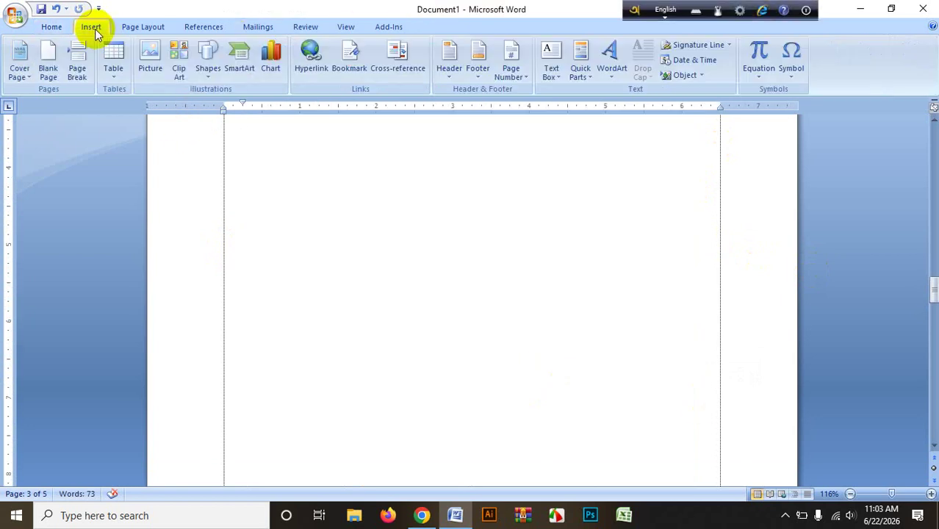
click(119, 54)
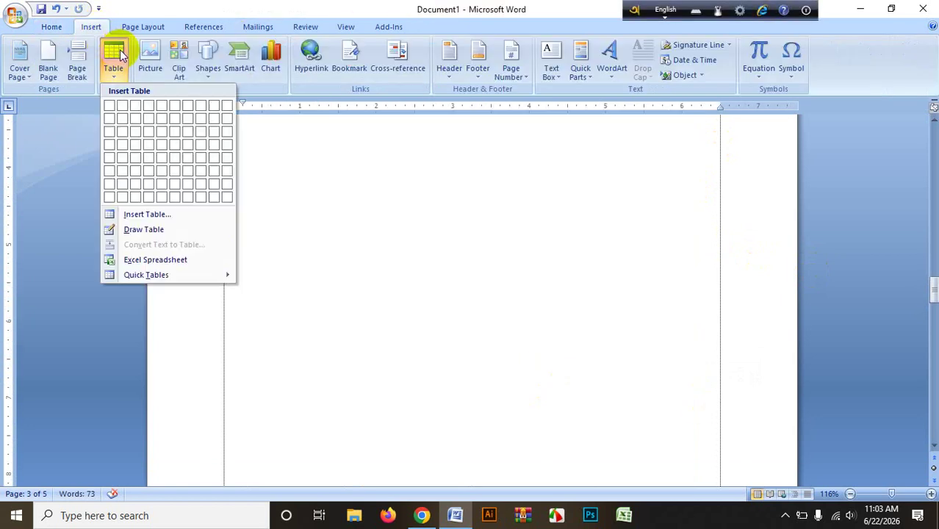
click(153, 214)
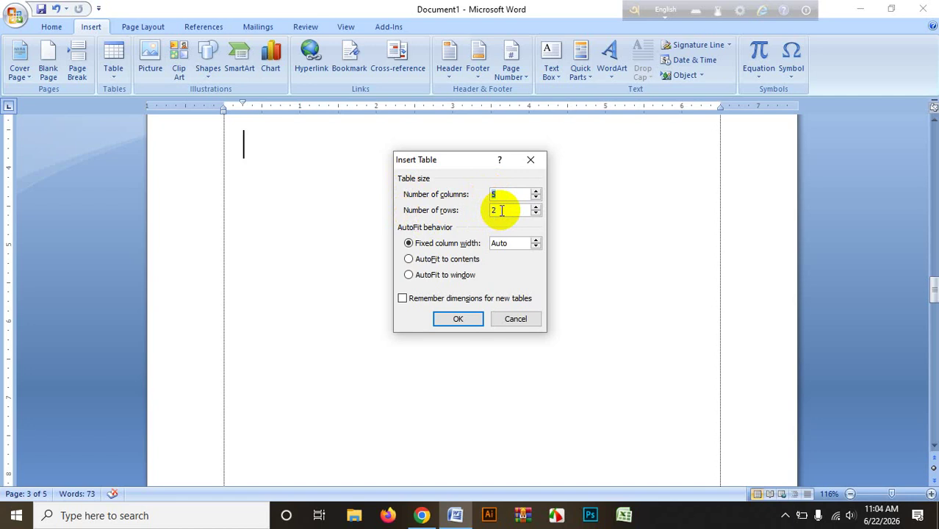
click(459, 319)
scroll(524, 335, up, 1)
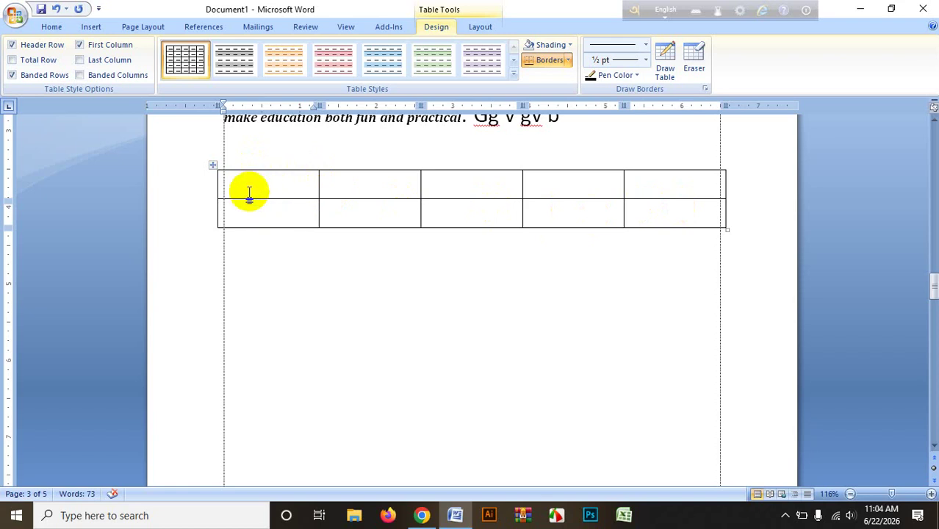
drag(224, 182, 679, 233)
key(Delete)
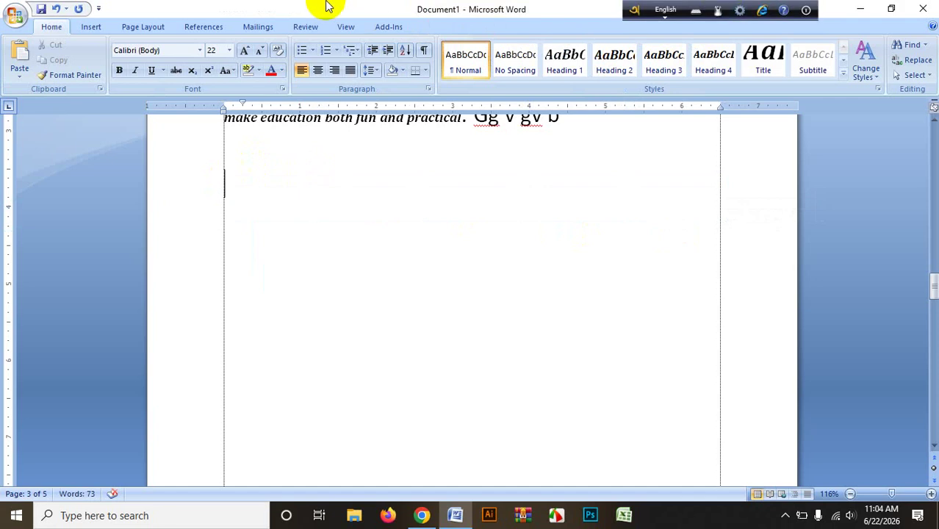
Step: Insert a table with 4 columns and 21 rows below the paragraph using the Insert Table dialog
click(82, 28)
click(113, 60)
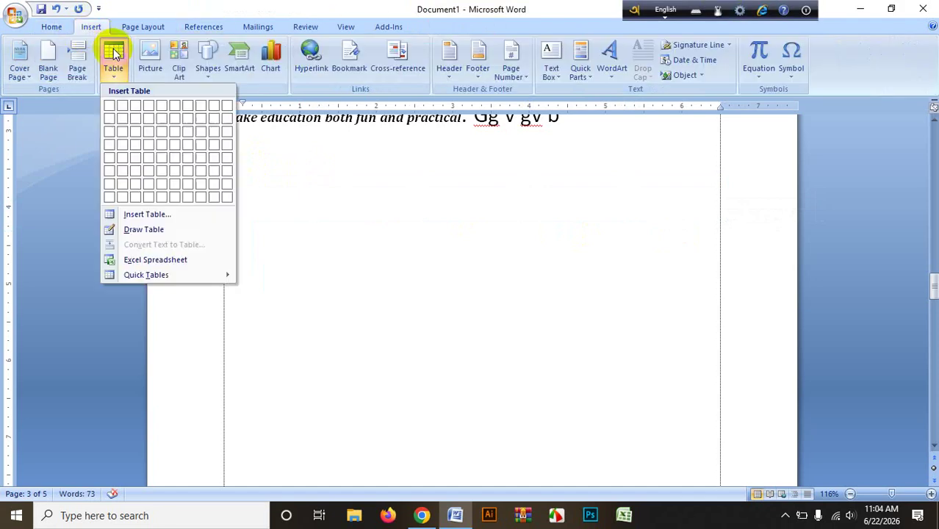
click(143, 213)
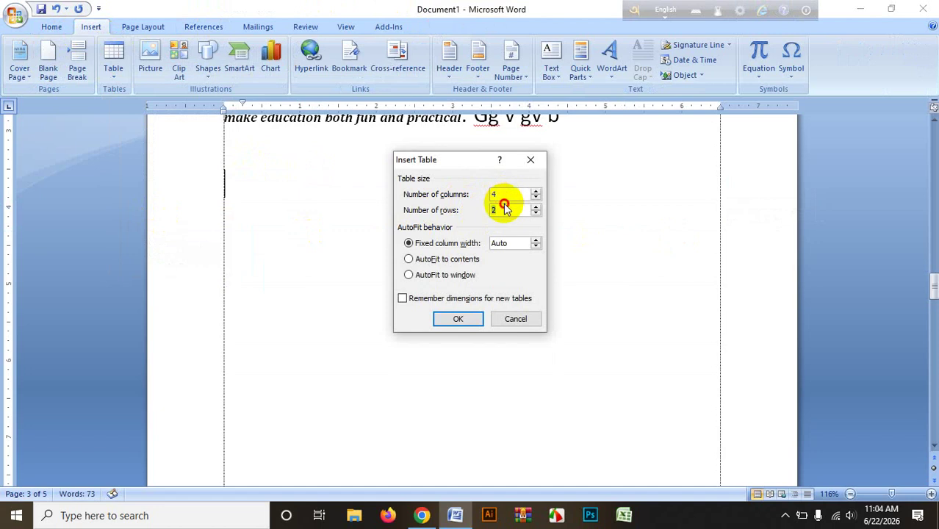
double_click(510, 210)
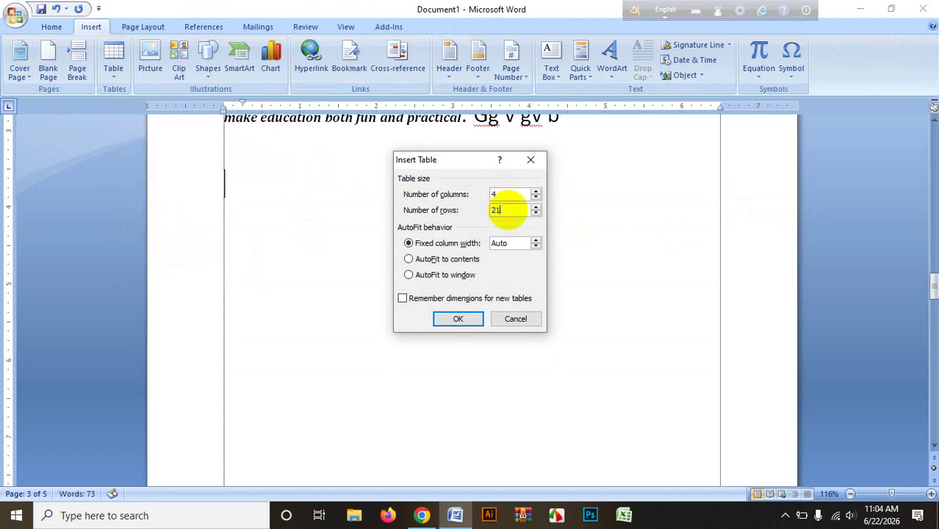
click(469, 321)
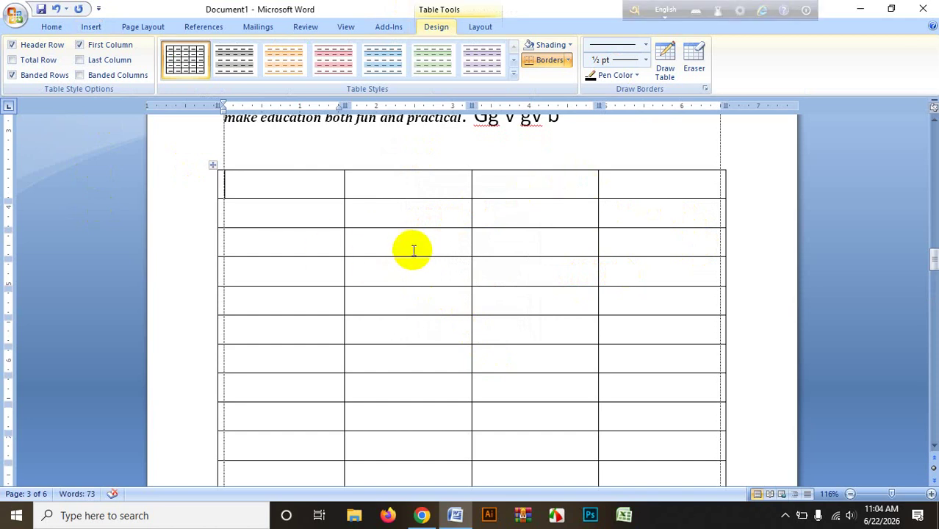
Step: Use Draw Table to draw a vertical line down the fourth column of the table, splitting it in two
scroll(411, 247, down, 1)
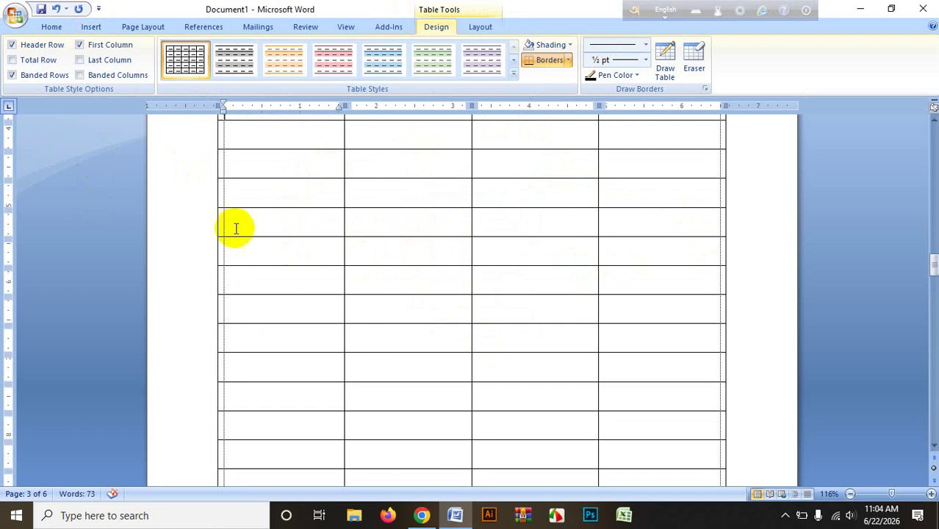
scroll(465, 206, up, 1)
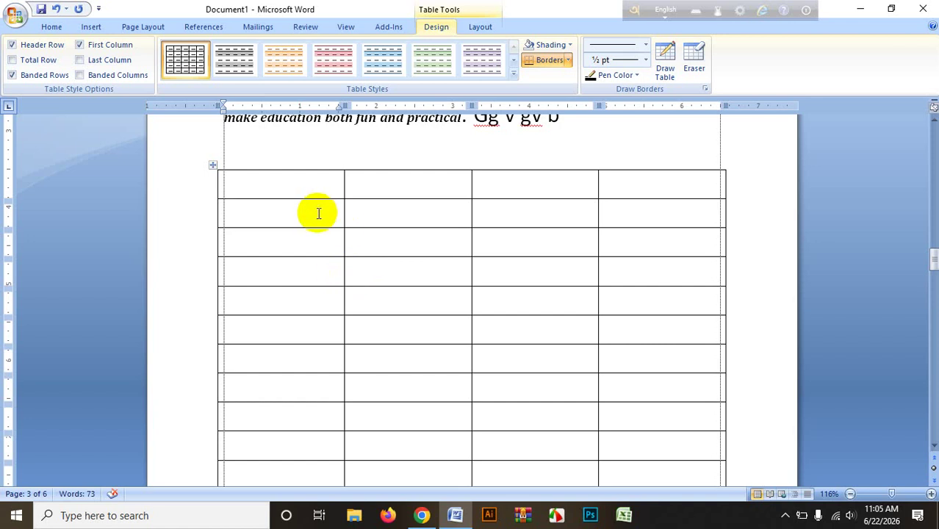
click(655, 195)
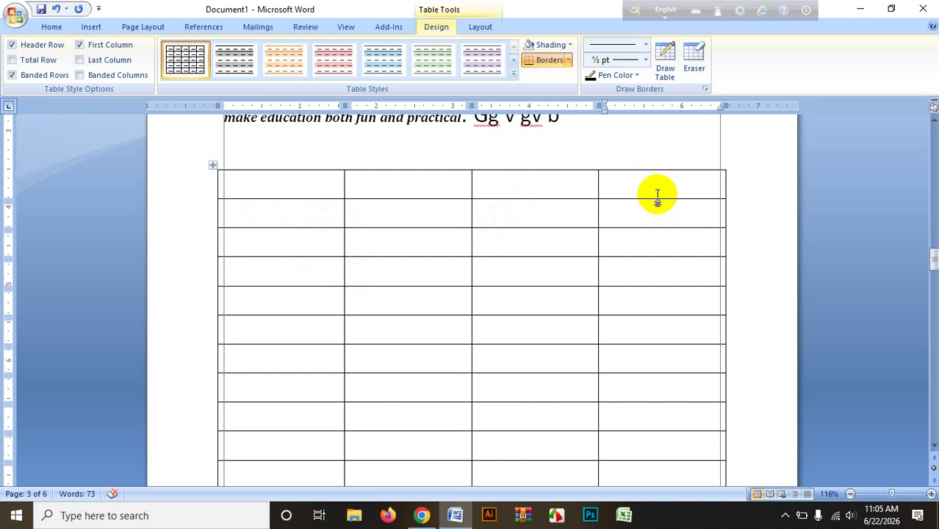
click(89, 26)
click(112, 66)
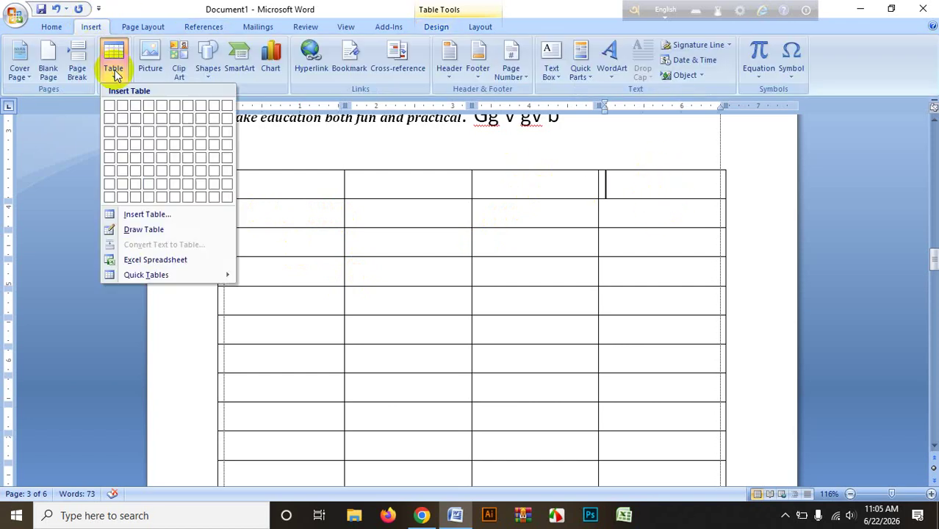
click(140, 230)
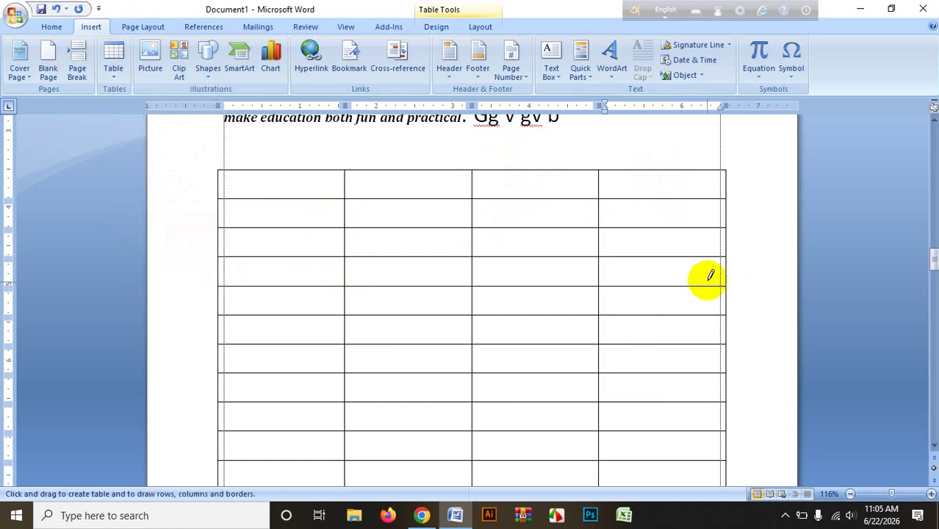
scroll(699, 278, down, 2)
scroll(459, 312, up, 2)
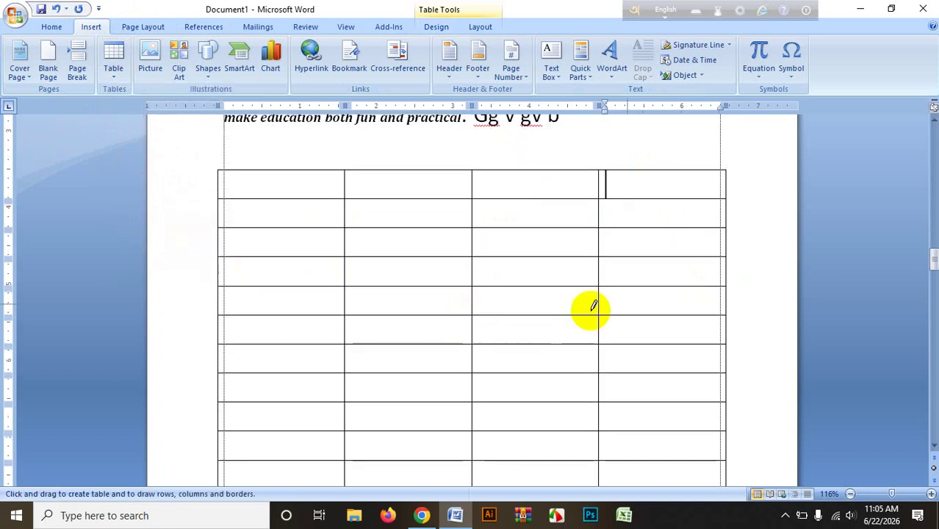
mouse_move(661, 170)
mouse_down()
mouse_move(644, 243)
mouse_move(662, 306)
mouse_move(662, 420)
mouse_move(646, 497)
mouse_move(675, 357)
mouse_move(663, 337)
mouse_up()
Step: Draw vertical dividers through the third column's first seven rows and through rows four to six of the second column
scroll(661, 338, up, 9)
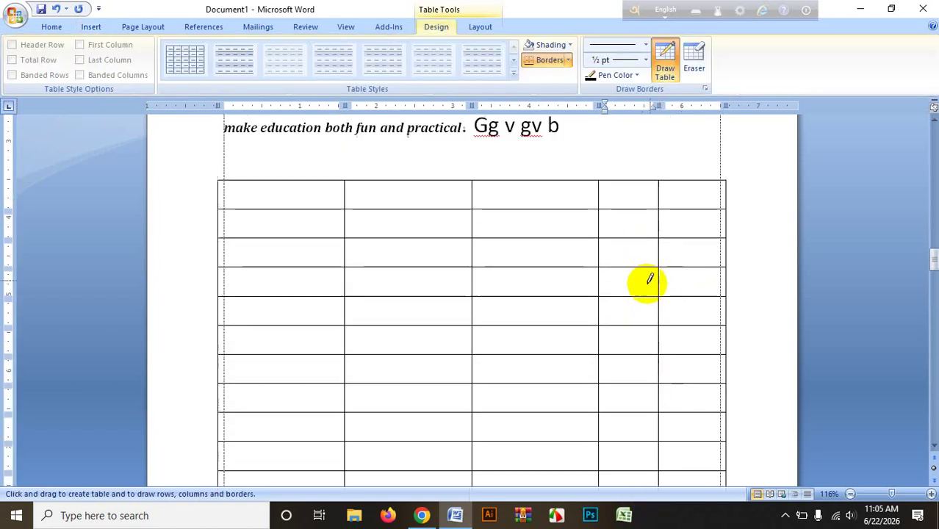
scroll(650, 287, down, 3)
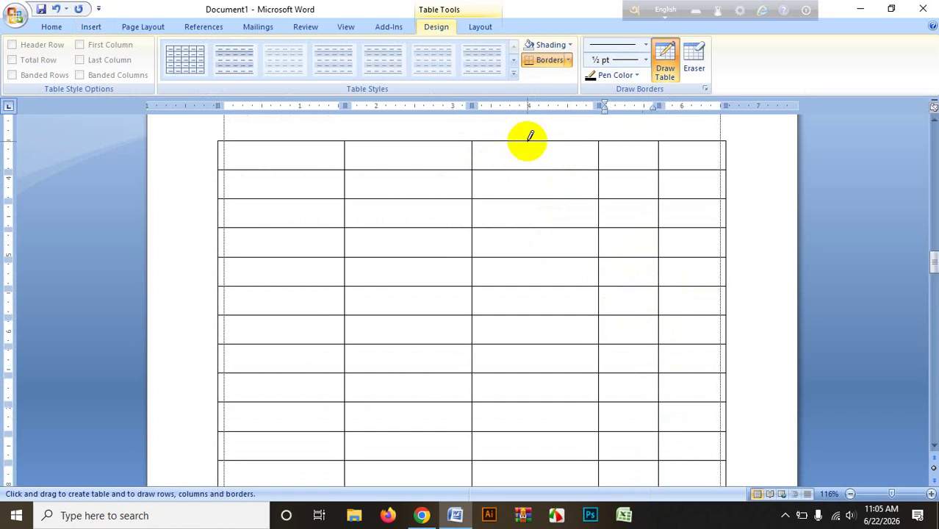
mouse_move(528, 139)
mouse_down()
mouse_move(536, 410)
mouse_move(543, 385)
mouse_move(534, 336)
mouse_up()
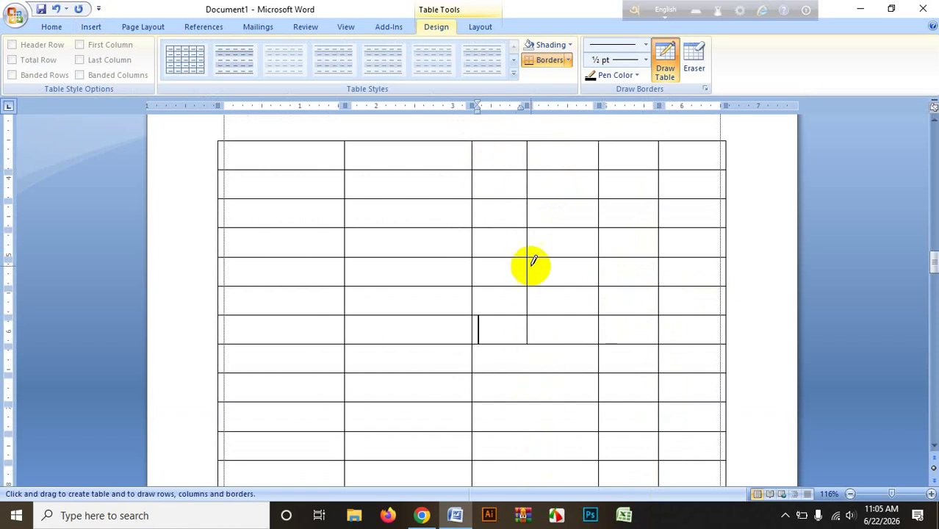
drag(405, 229, 394, 309)
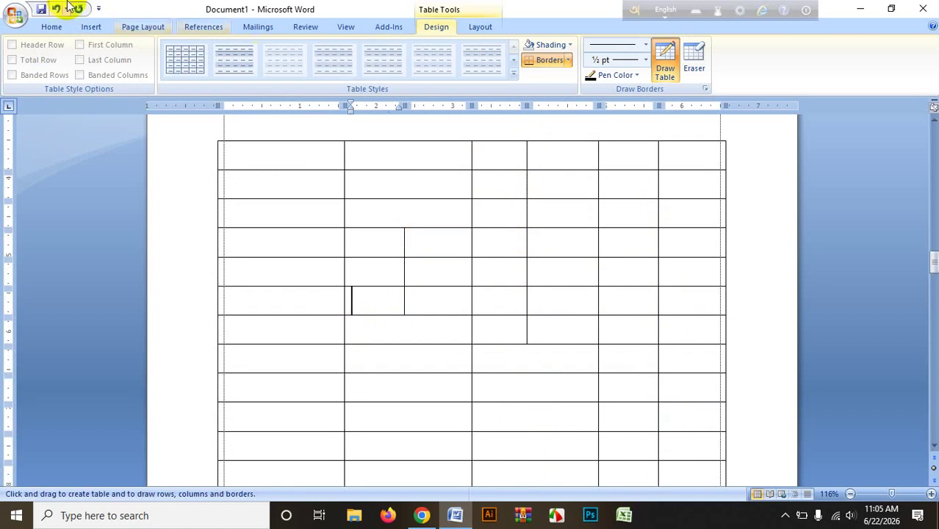
Step: Look over the table insertion options and examine the divided table across both of its pages
scroll(459, 346, up, 3)
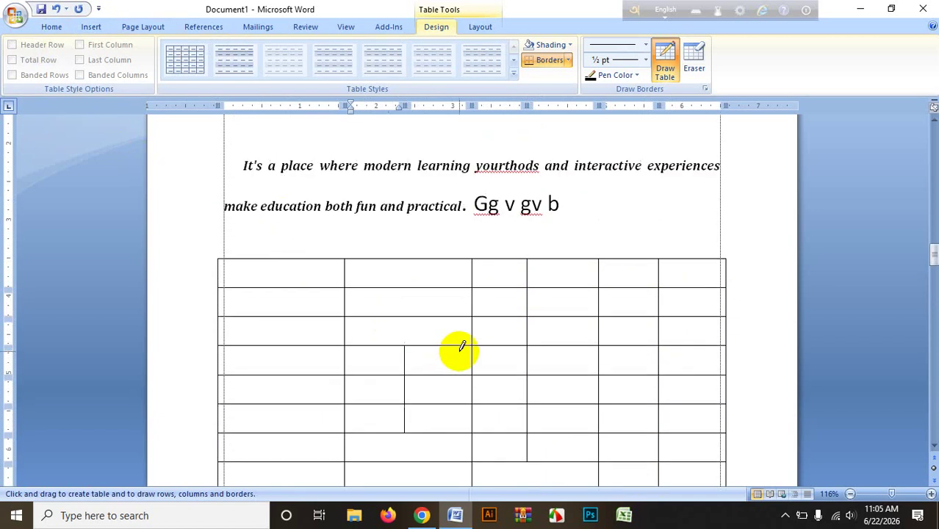
scroll(459, 346, down, 1)
click(91, 26)
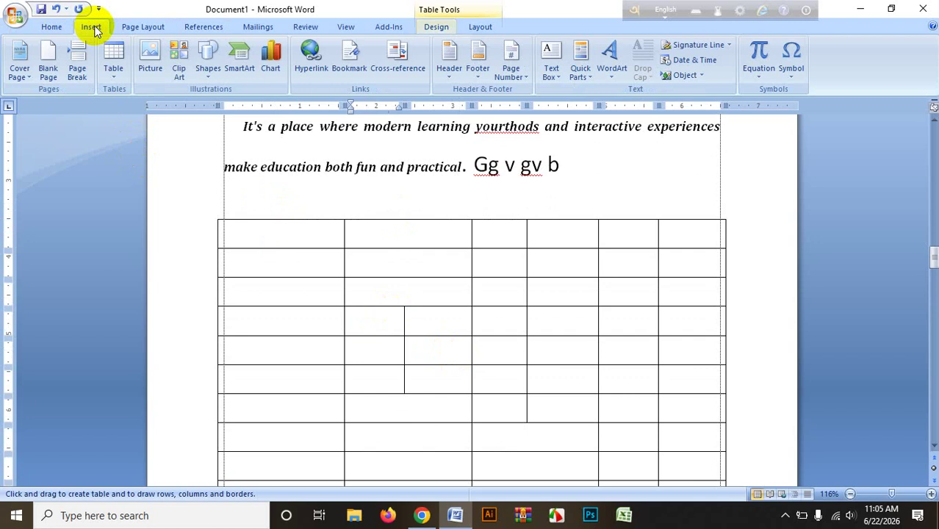
click(110, 65)
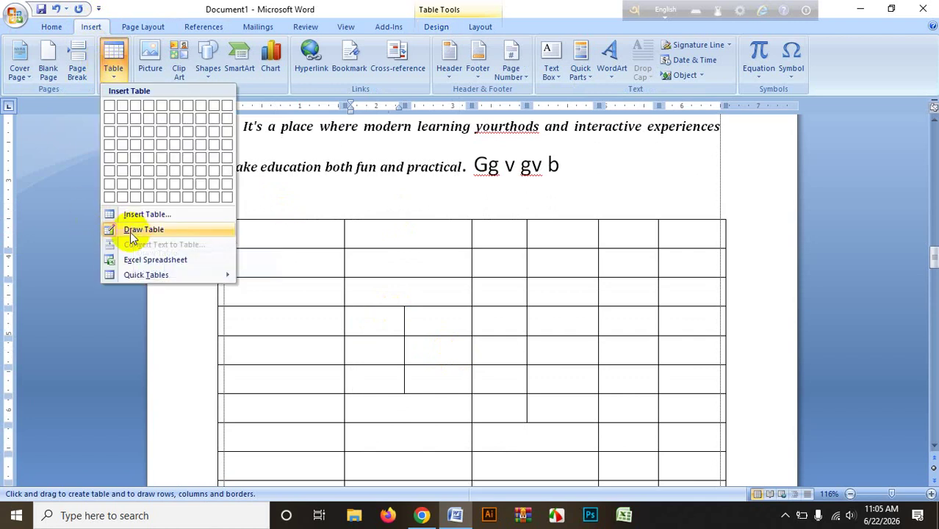
click(198, 230)
scroll(478, 315, down, 1)
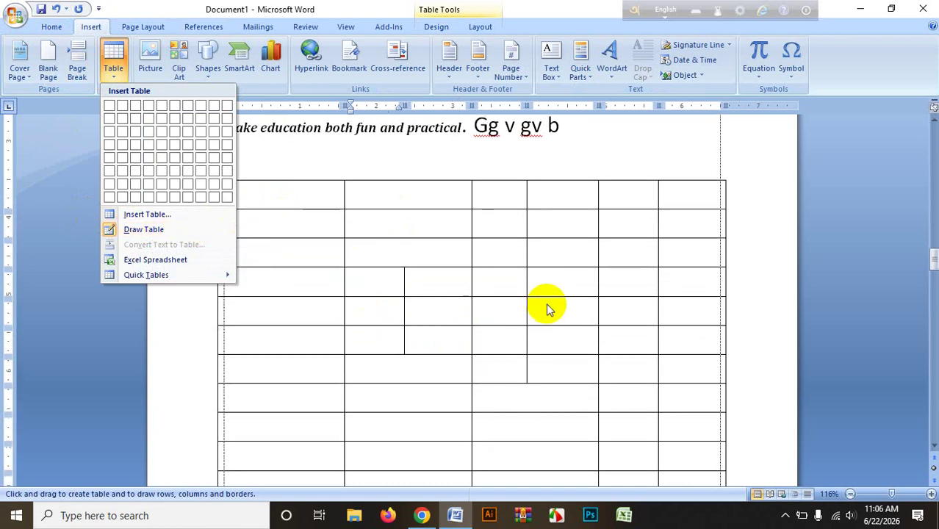
scroll(546, 307, up, 1)
scroll(611, 317, down, 1)
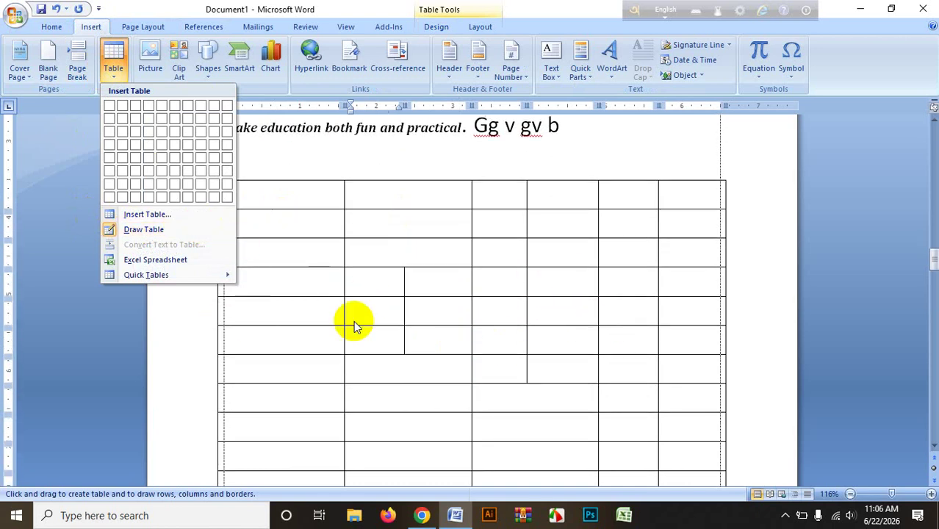
scroll(441, 390, down, 6)
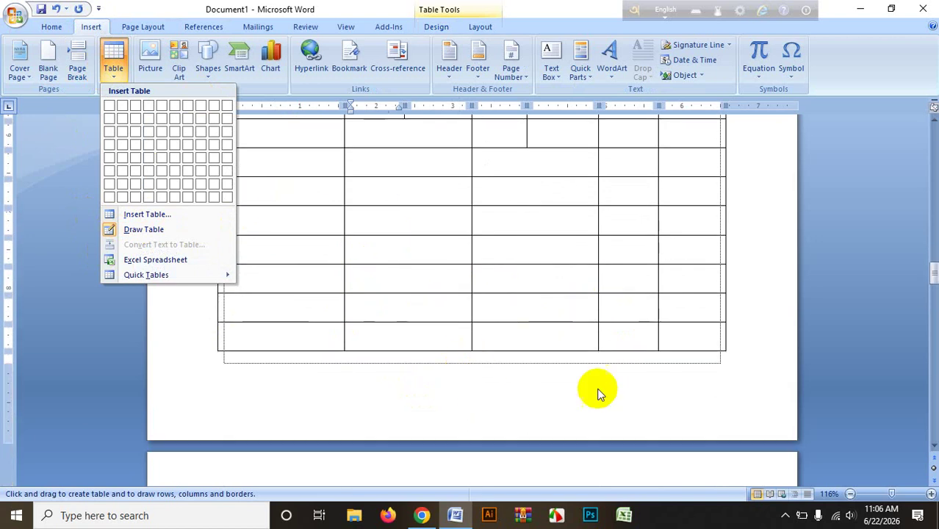
scroll(551, 392, up, 5)
scroll(410, 383, down, 9)
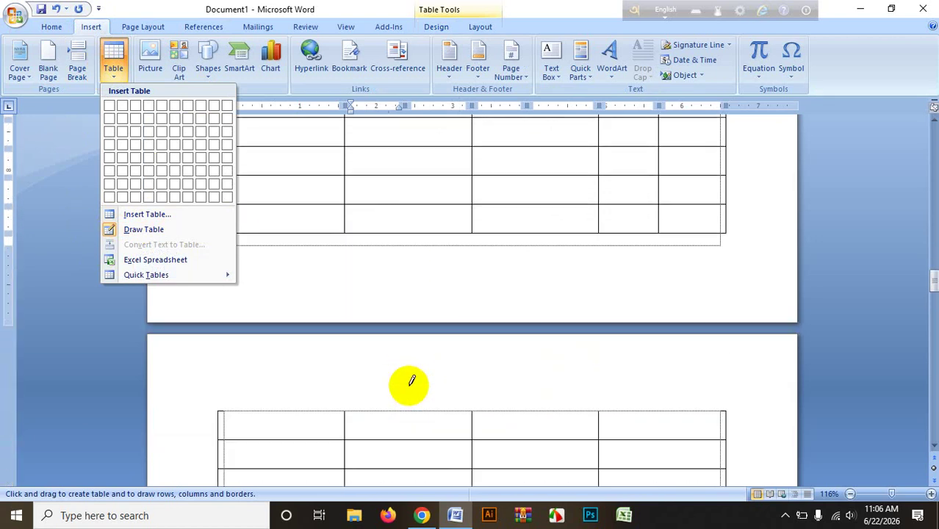
scroll(383, 331, up, 7)
scroll(353, 279, up, 4)
Step: Delete the entire divided table below the paragraph and insert a table with 3 columns and 5 rows in its place
click(263, 190)
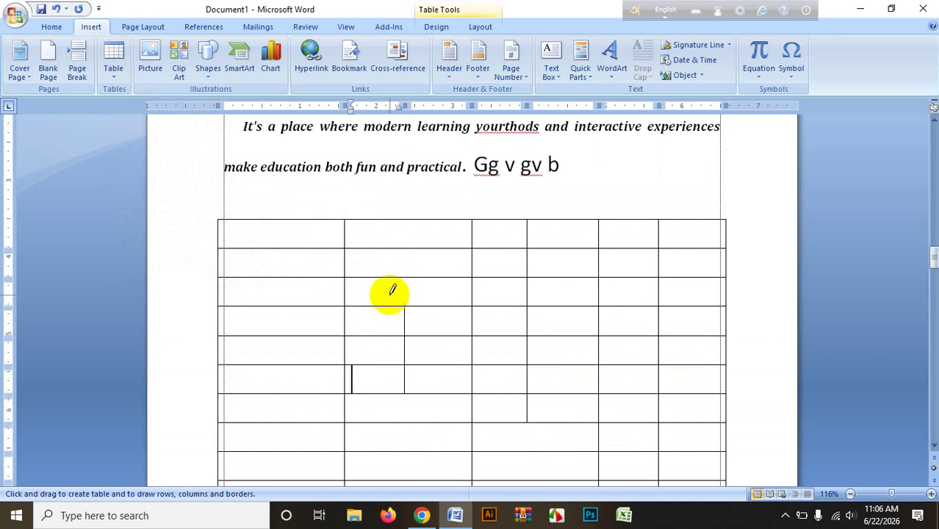
double_click(284, 199)
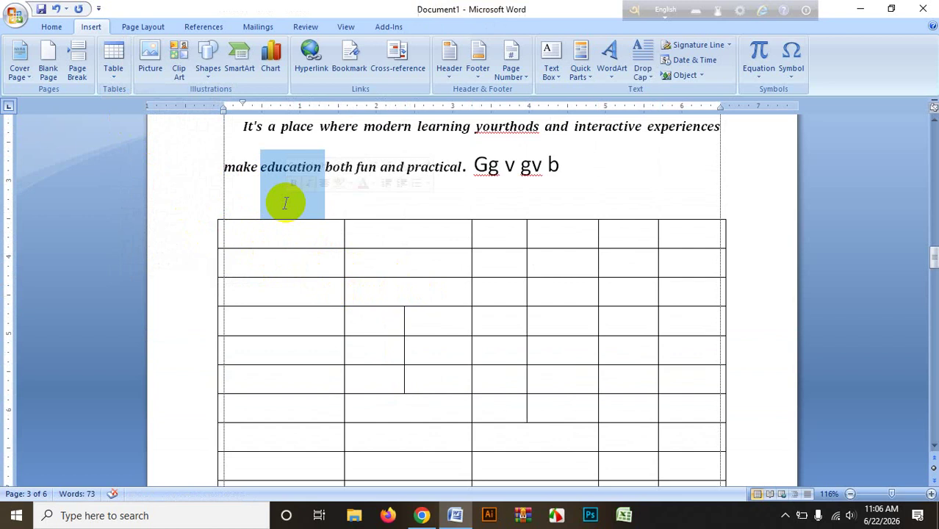
click(368, 204)
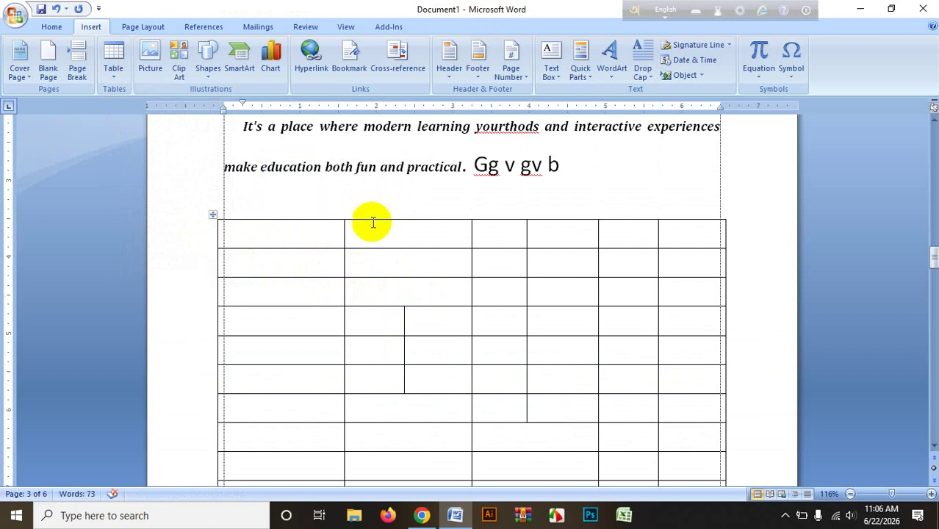
drag(241, 226, 708, 474)
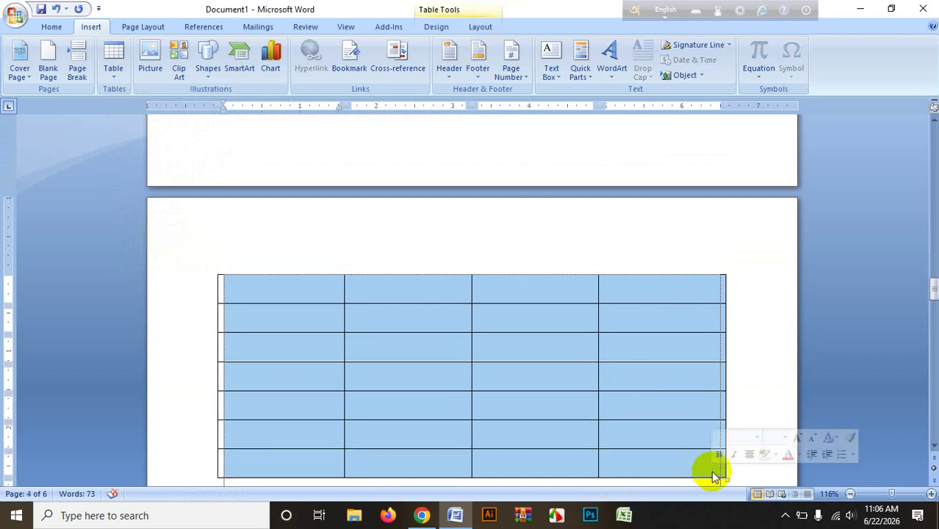
key(BackSpace)
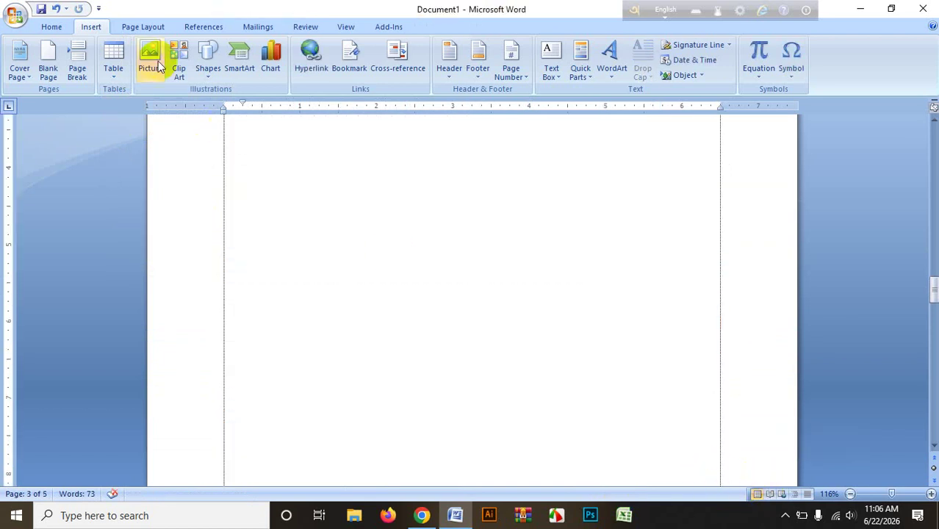
click(112, 59)
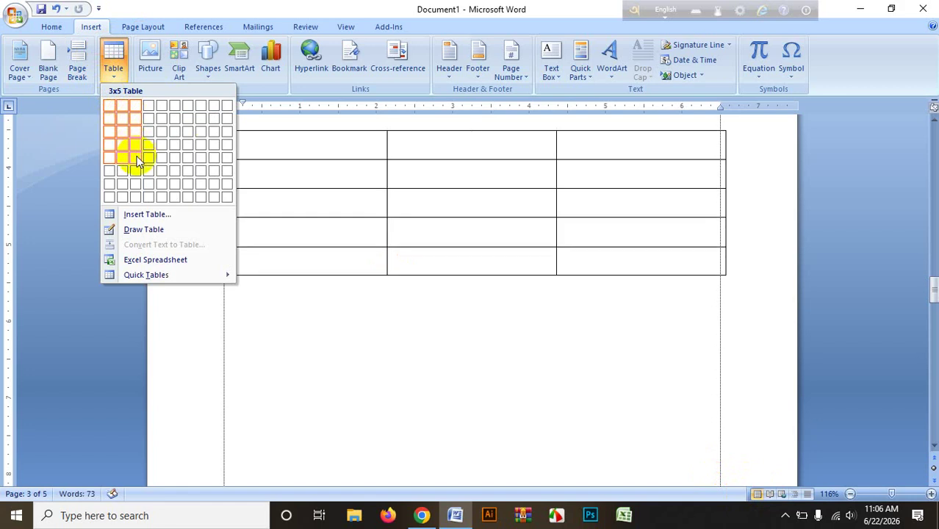
click(136, 160)
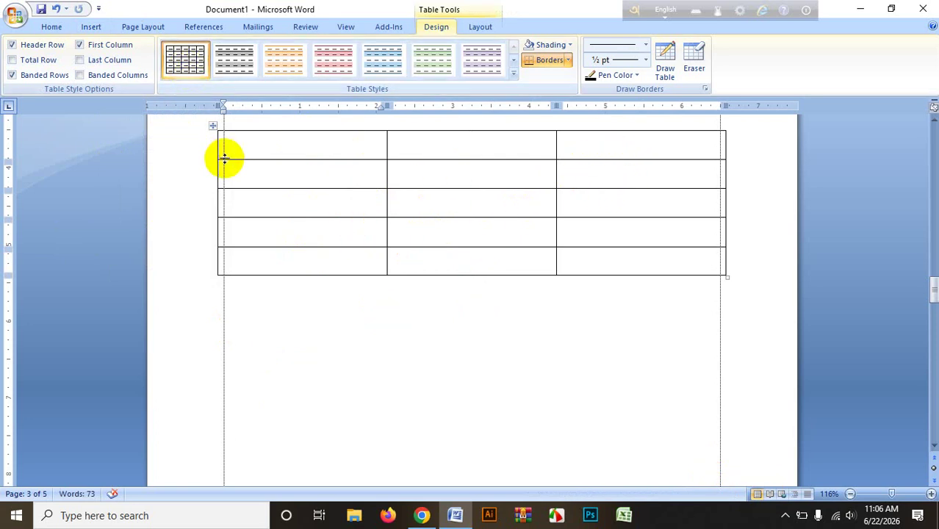
Step: Look at the options for inserting rows, columns and cells at the third row's last cell, leaving the table unedited
click(631, 203)
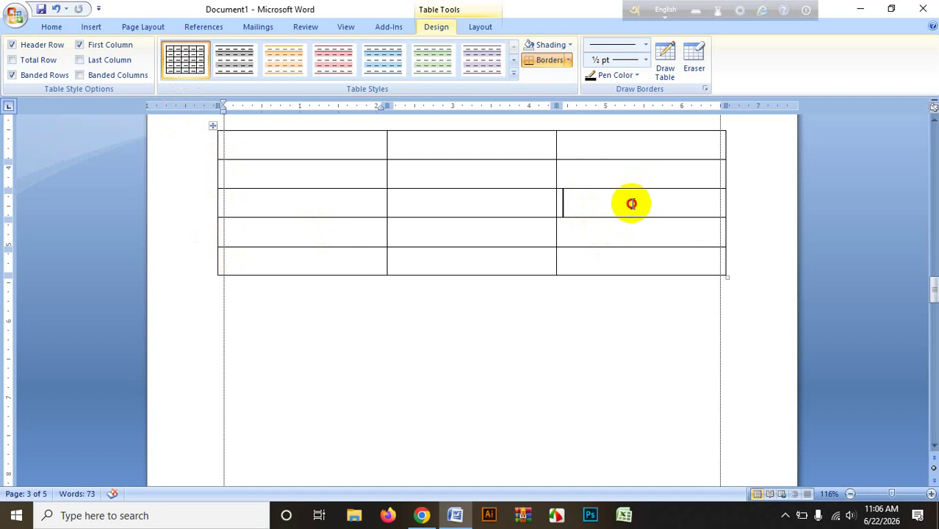
right_click(580, 204)
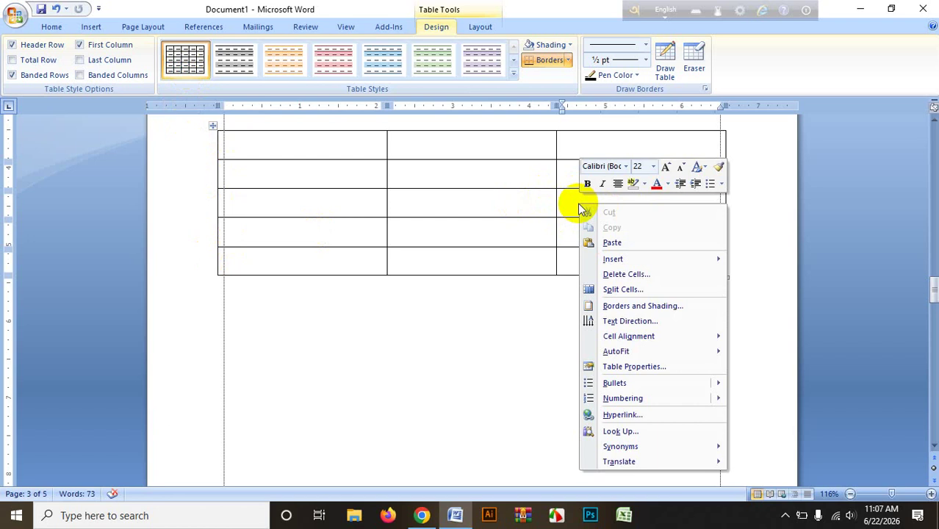
mouse_move(629, 263)
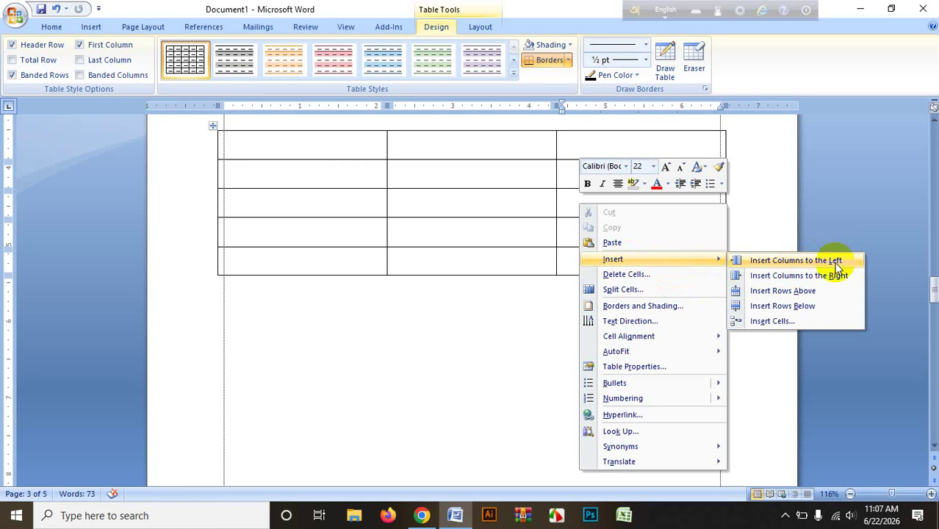
click(523, 303)
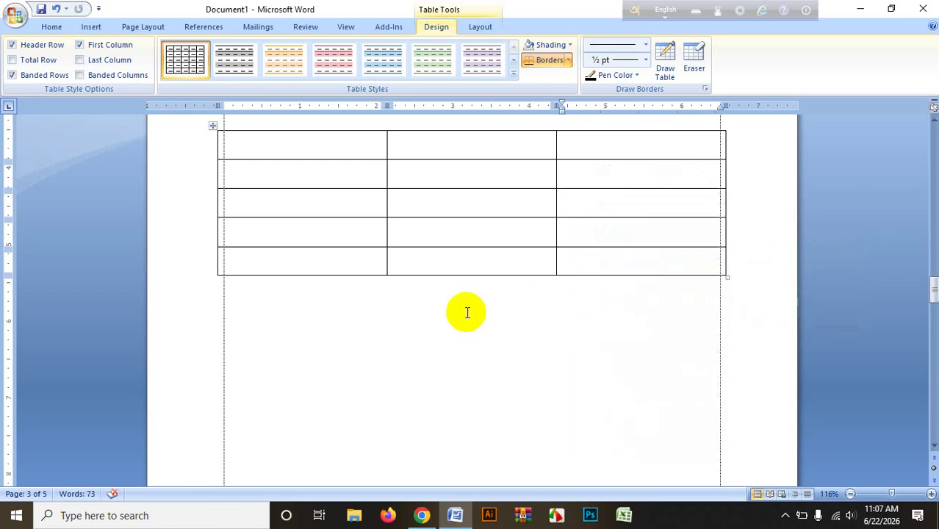
Step: Fill the table's first row with 12, 13 and 14 from the first to the third column
scroll(294, 279, up, 3)
click(278, 264)
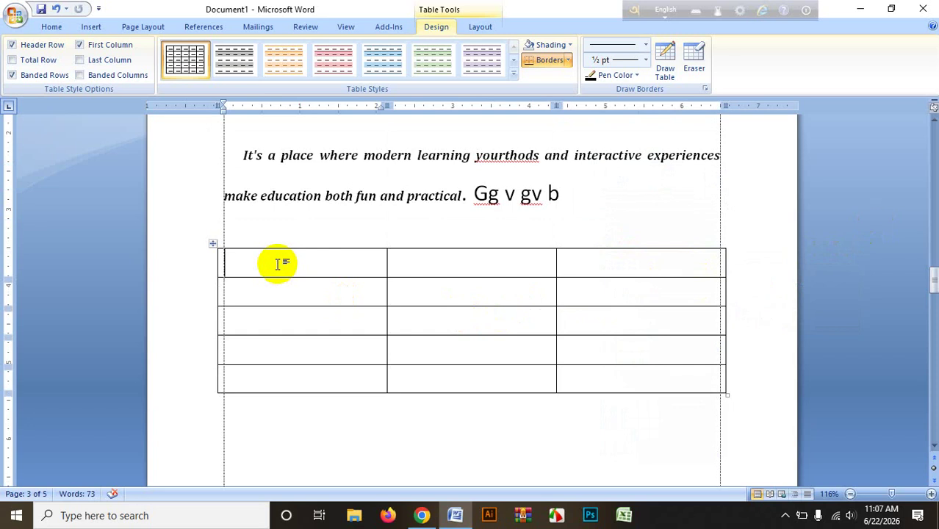
text(12)
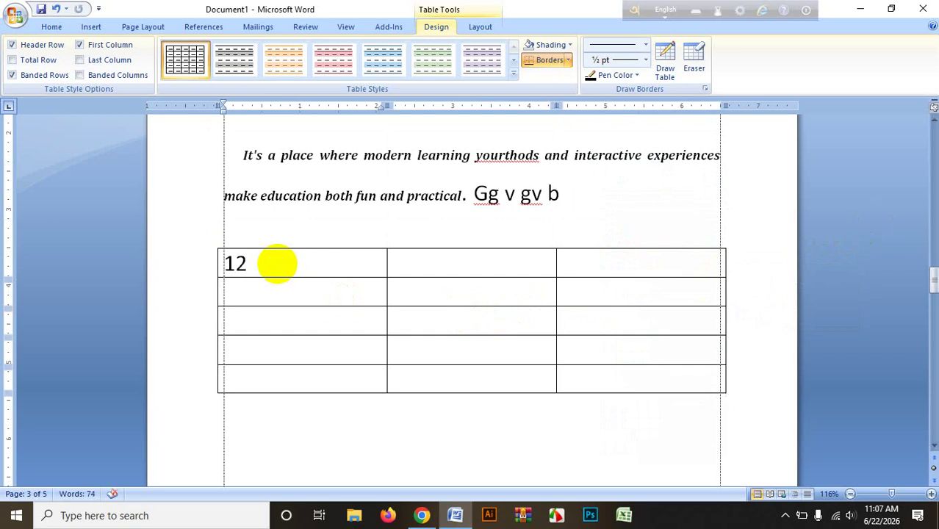
click(425, 266)
text(14)
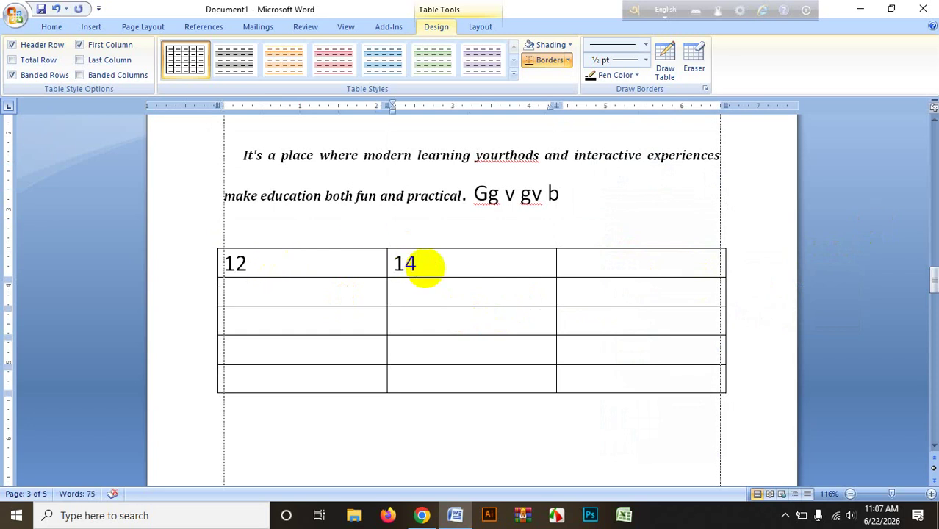
key(BackSpace)
text(3)
key(Tab)
text(14)
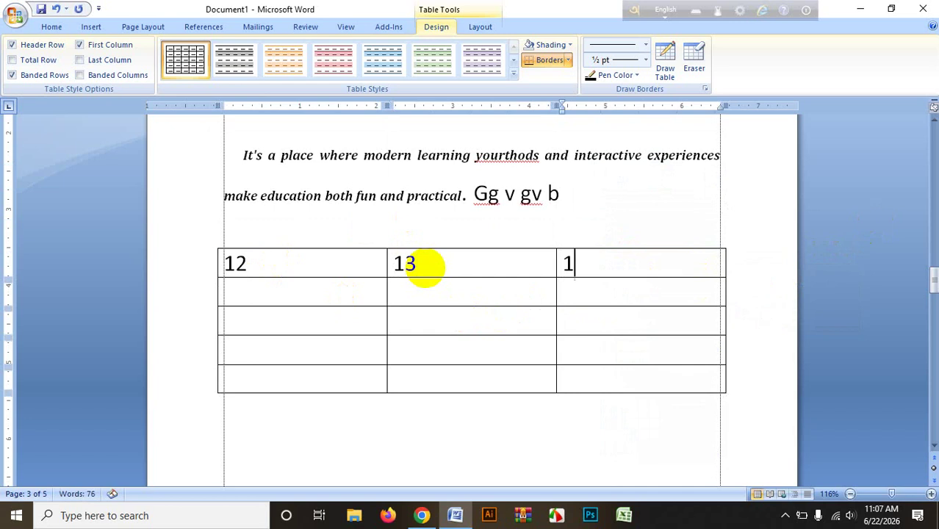
Step: Enter 1 in the first-column cells of the table's second and third rows
click(300, 290)
text(1111)
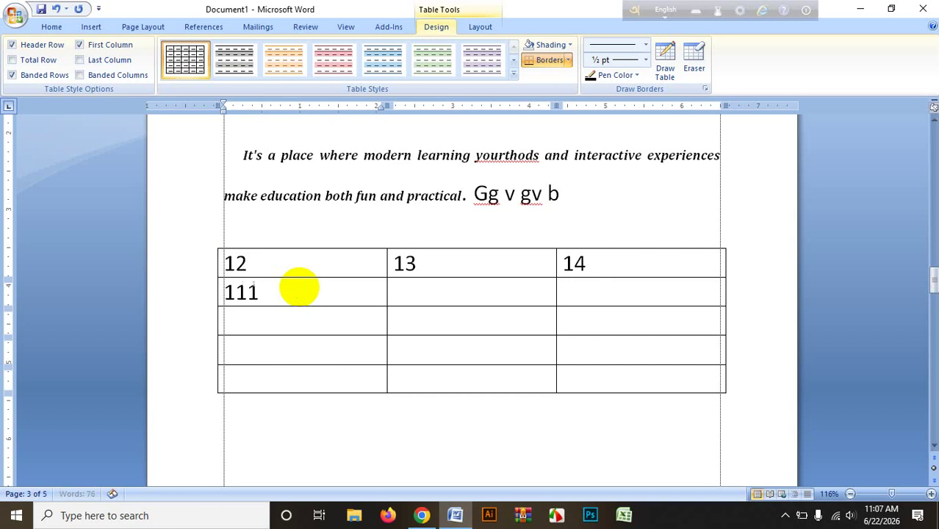
key(BackSpace)
key(BackSpace)
key(BackSpace)
key(Down)
key(Down)
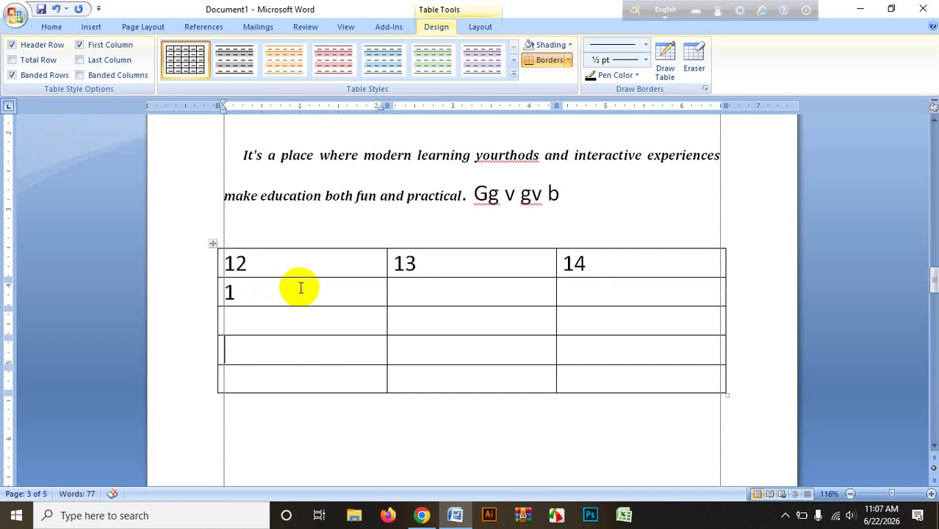
key(Up)
key(Up)
key(Down)
text(1)
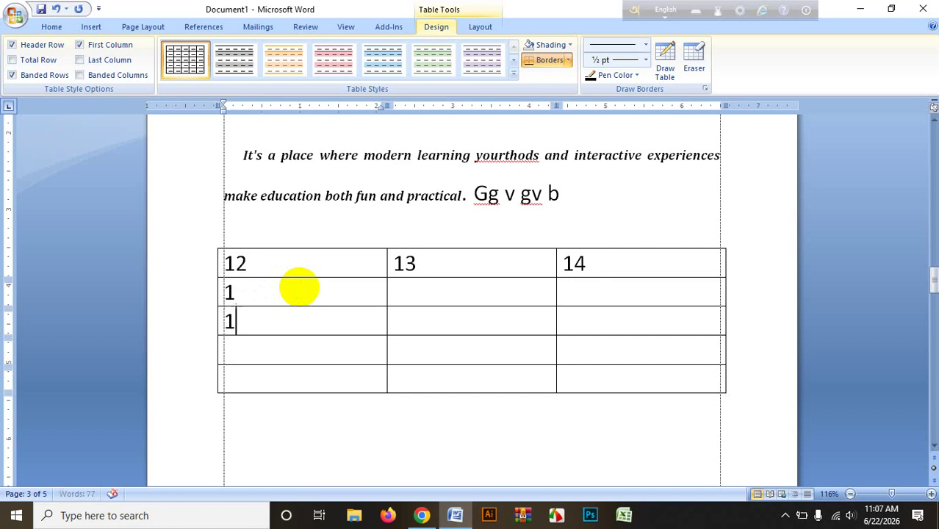
Step: Enter 1 in the first-column cells of the table's fourth and fifth rows
key(Down)
text(1)
key(Down)
text(1)
Step: Fill the second column with 2 in every row from the fifth up to the second
key(Tab)
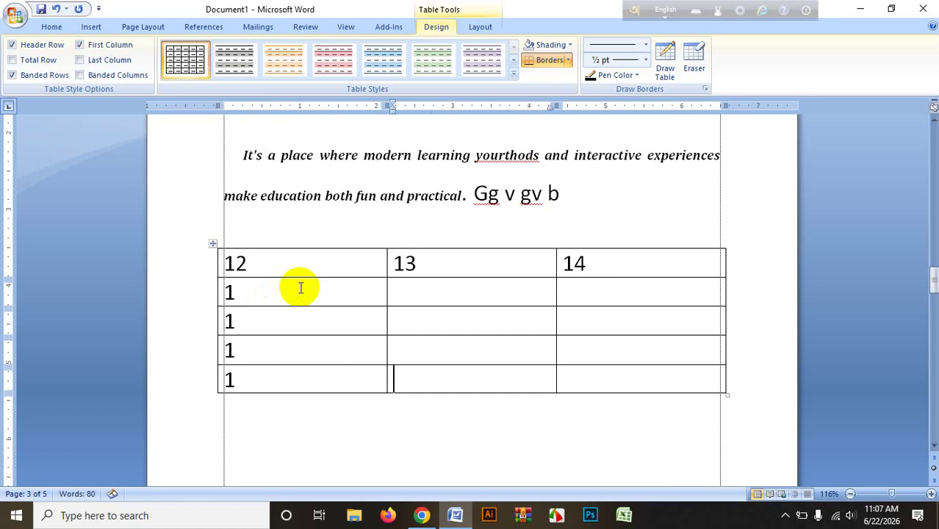
text(2)
key(Up)
text(2)
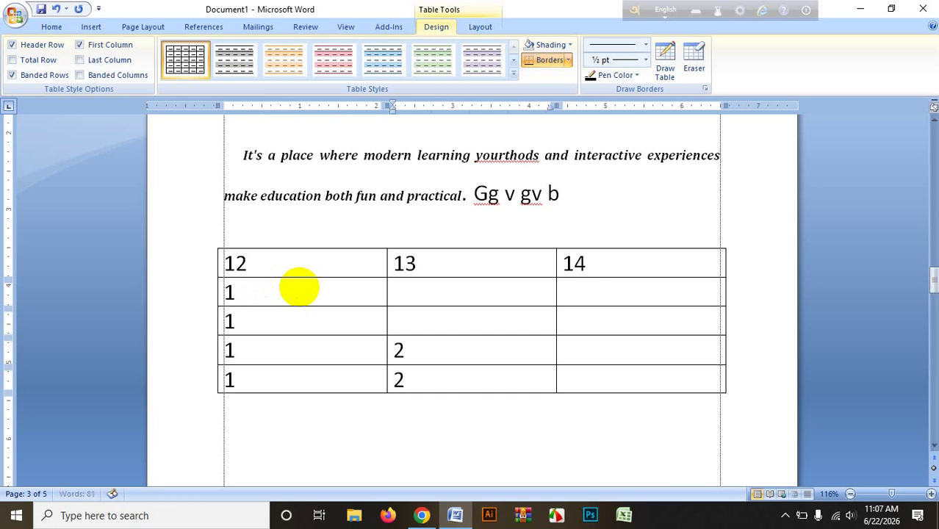
key(Up)
text(2)
key(Up)
text(2)
Step: Fill the third column with 3 in every row from the second down to the fifth
key(Tab)
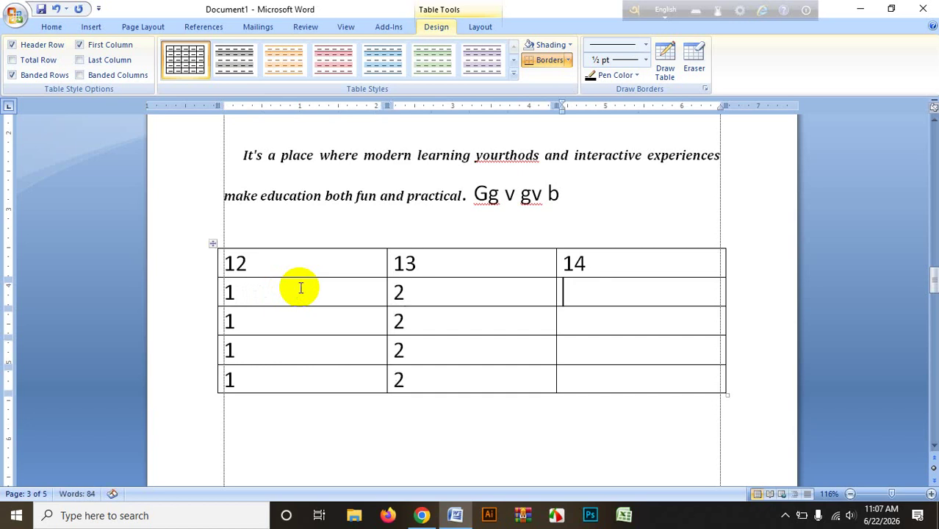
text(3)
key(Down)
text(3)
key(Down)
text(3)
key(Down)
text(3)
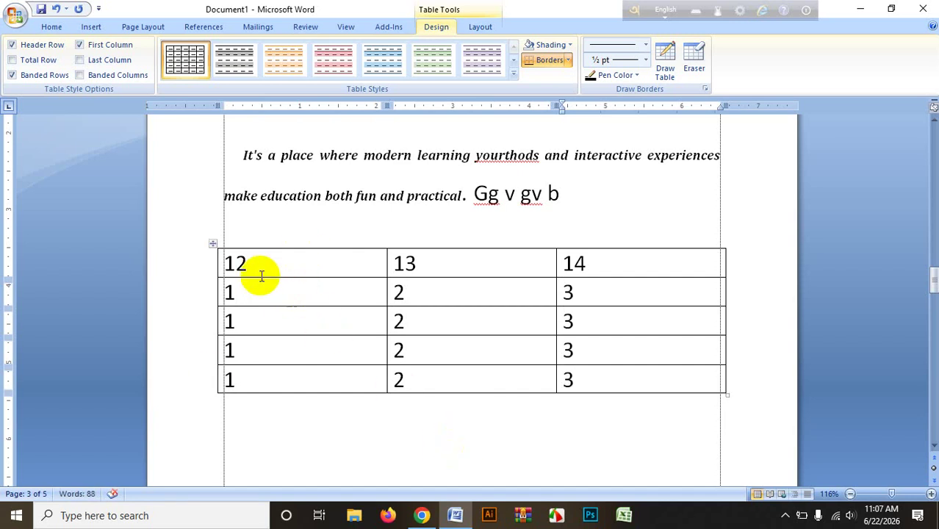
Step: Center the text in all cells of the table
drag(248, 263, 644, 382)
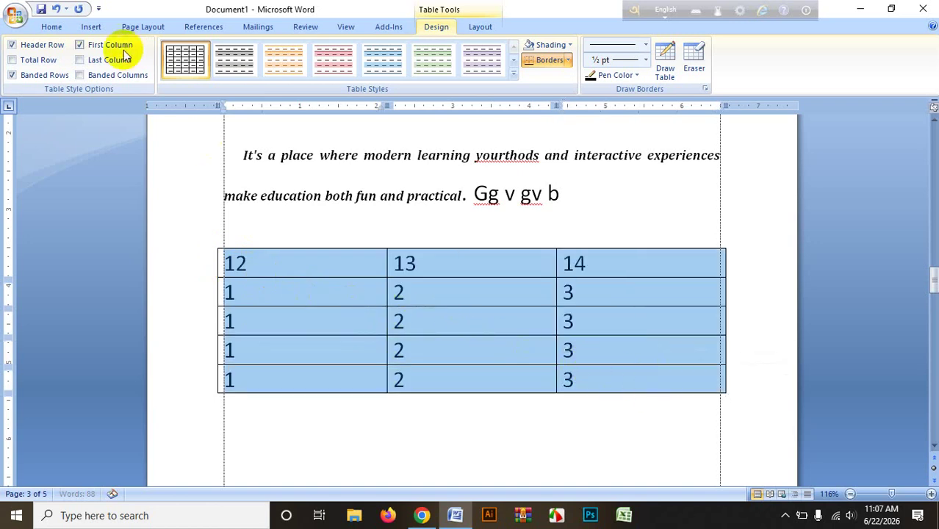
click(57, 26)
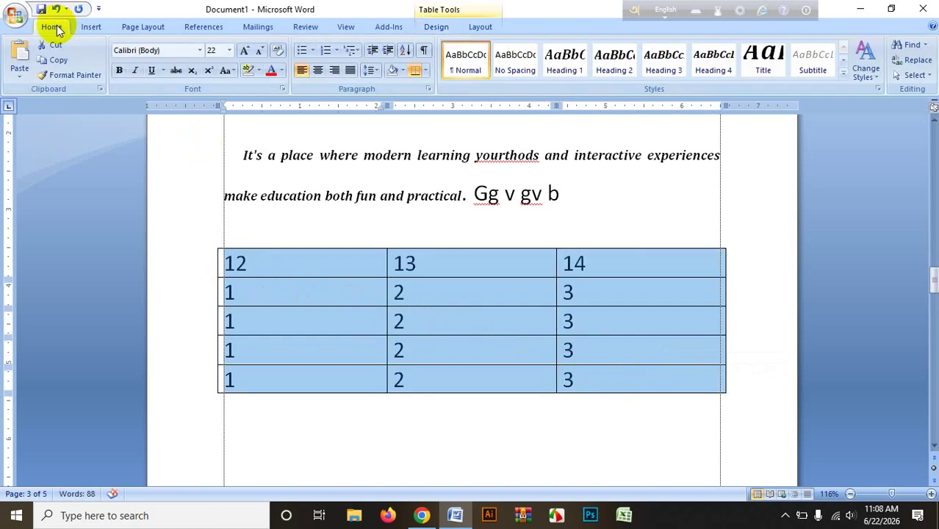
click(317, 71)
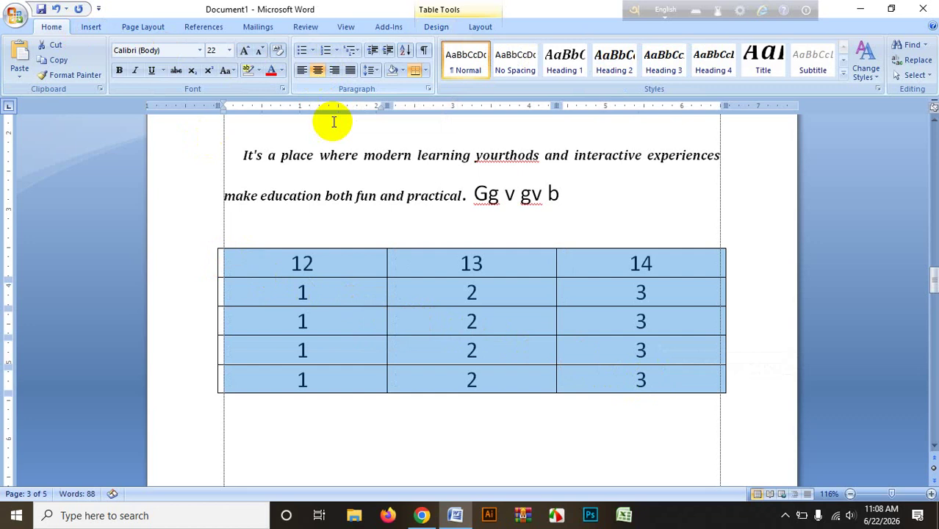
click(335, 293)
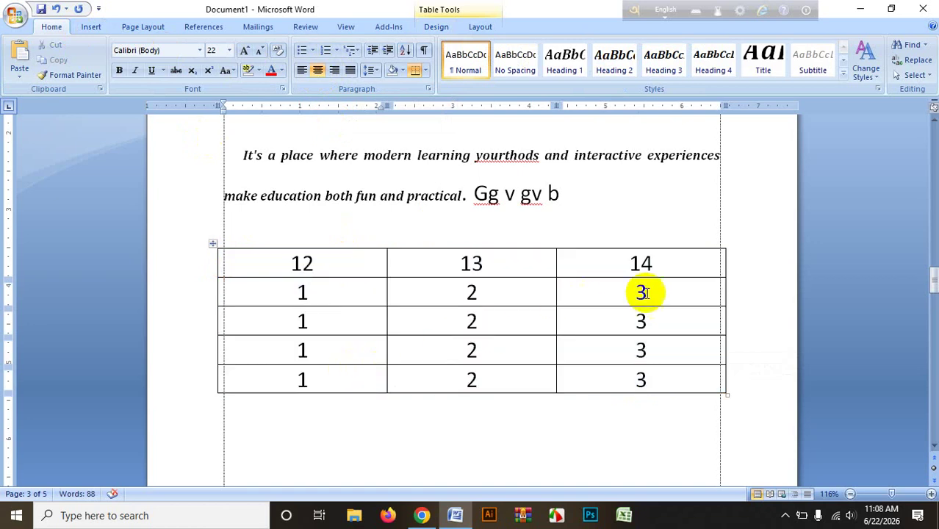
Step: Insert a new column to the left of the table's last column
click(583, 294)
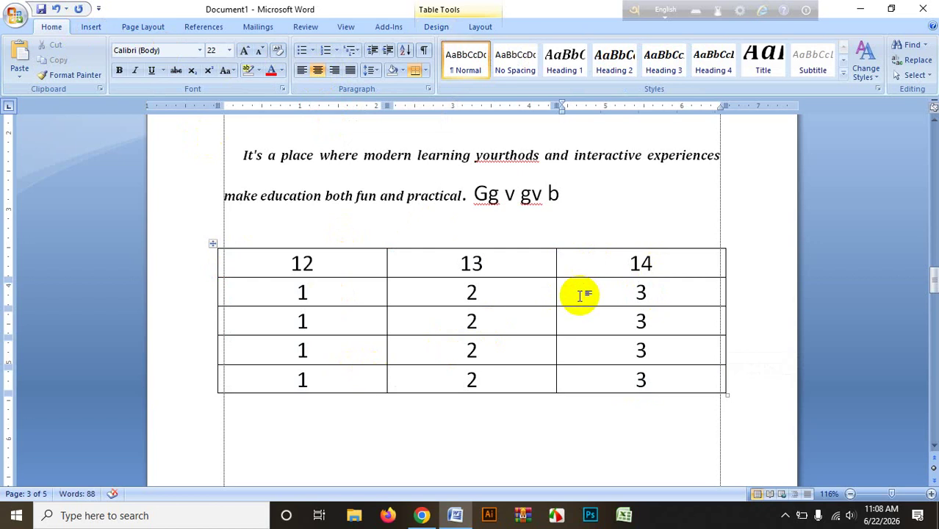
right_click(584, 296)
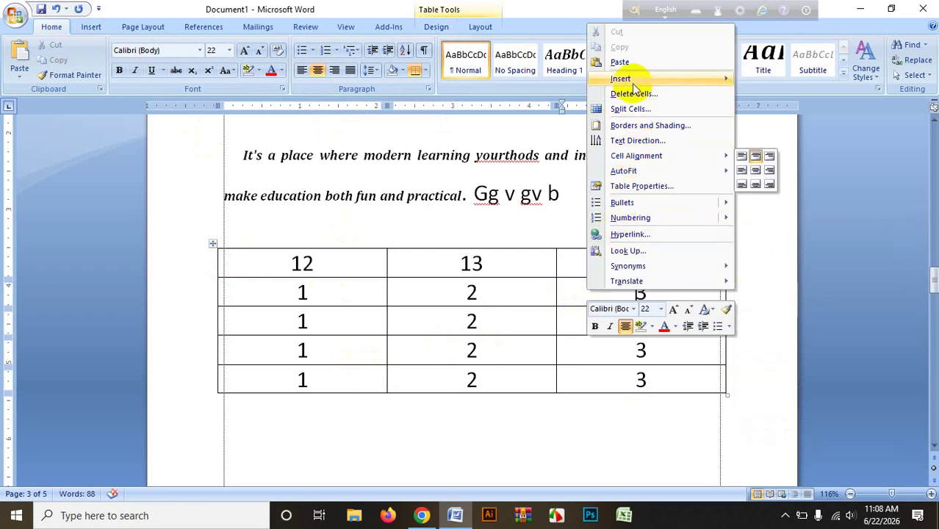
mouse_move(632, 82)
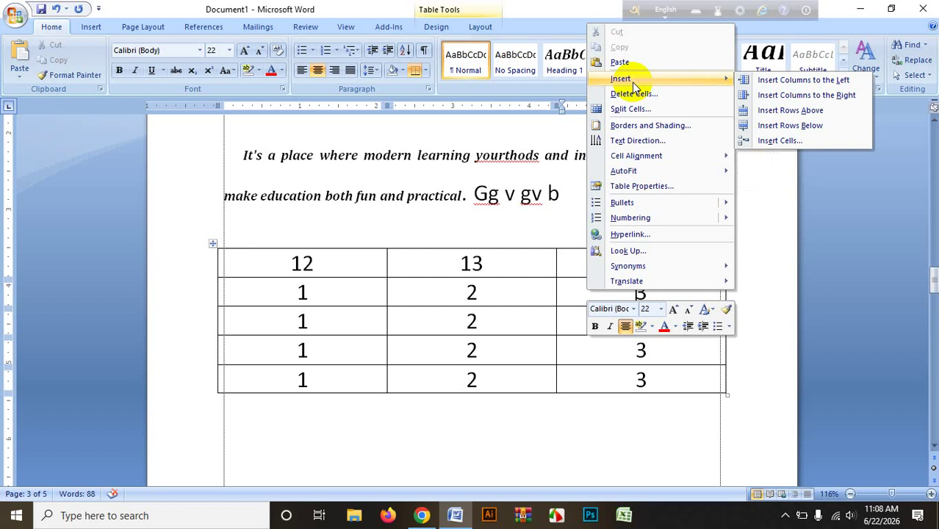
click(783, 81)
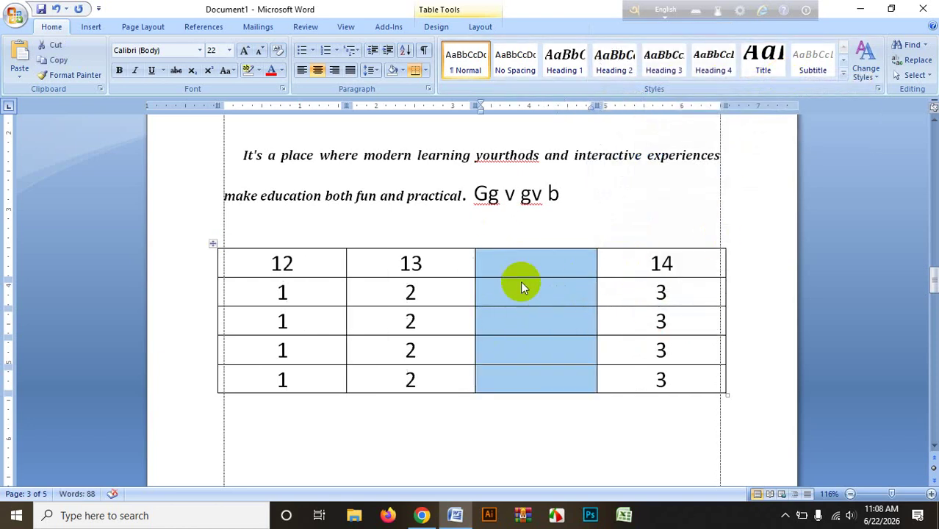
Step: In the first row, enter 14 in the new third column and change the last column's value to 15
click(355, 294)
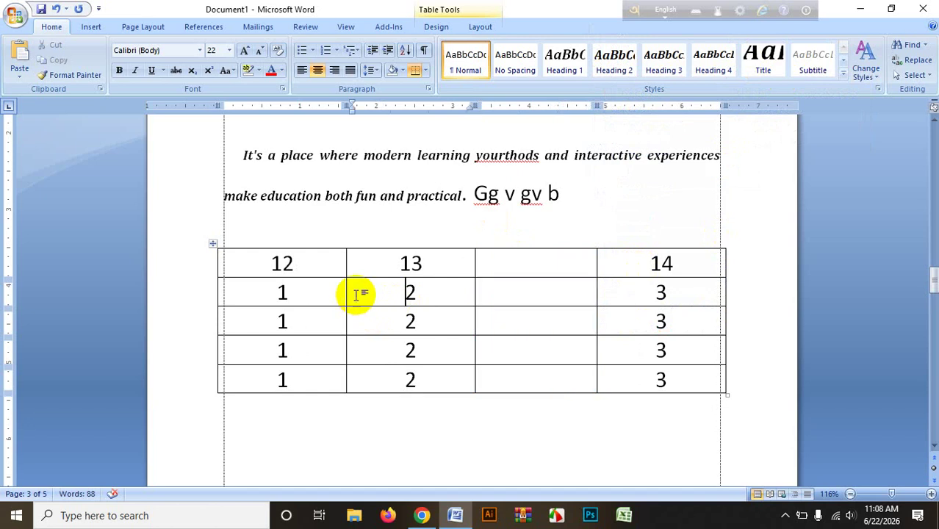
click(525, 264)
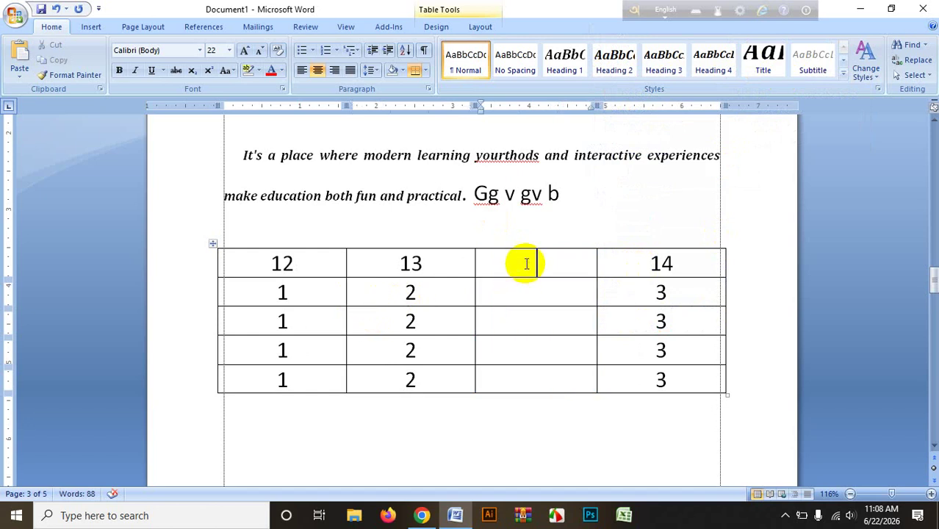
text(15)
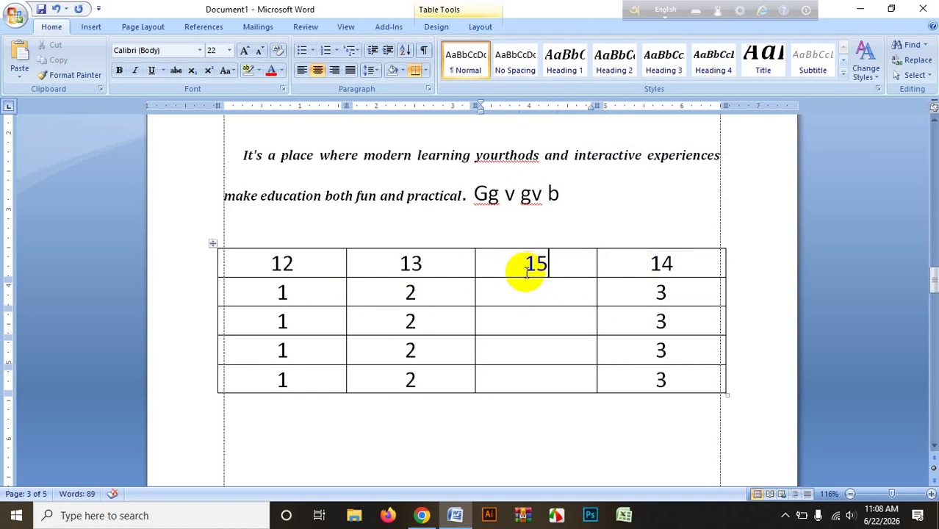
click(669, 261)
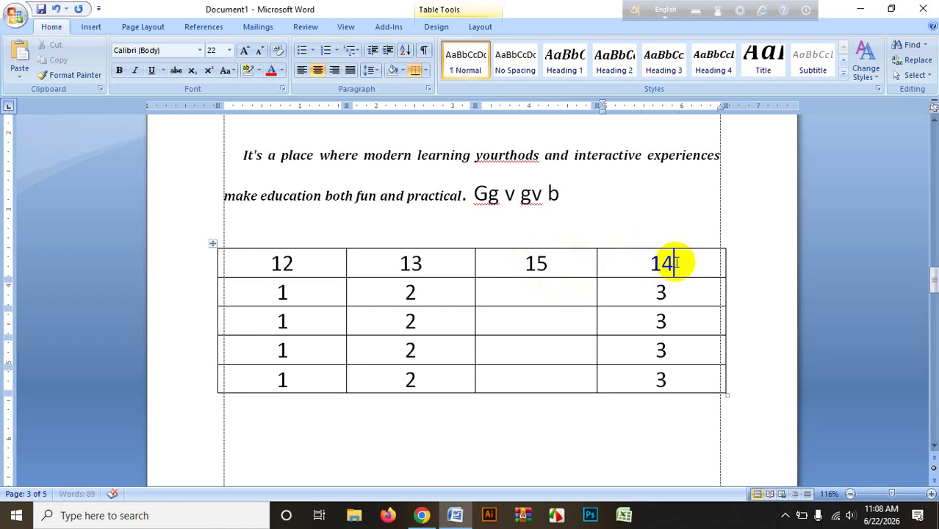
key(BackSpace)
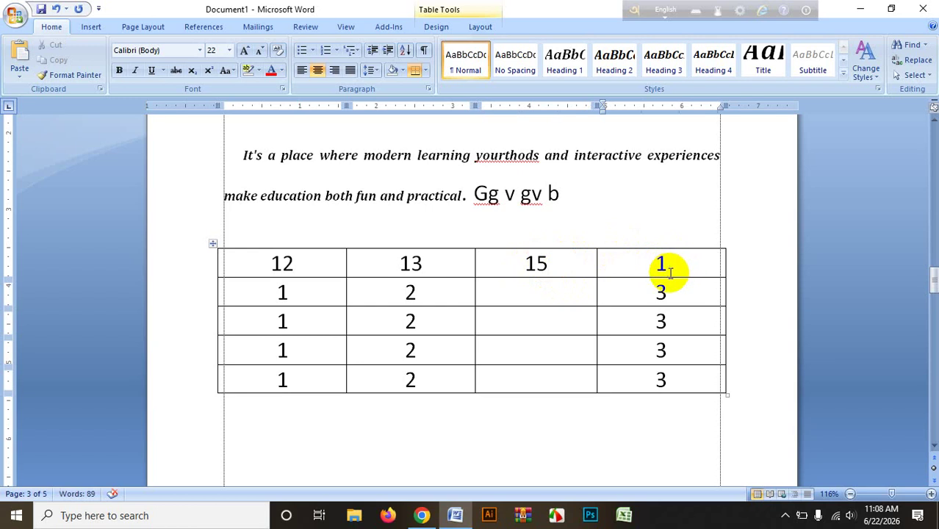
text(5)
click(570, 265)
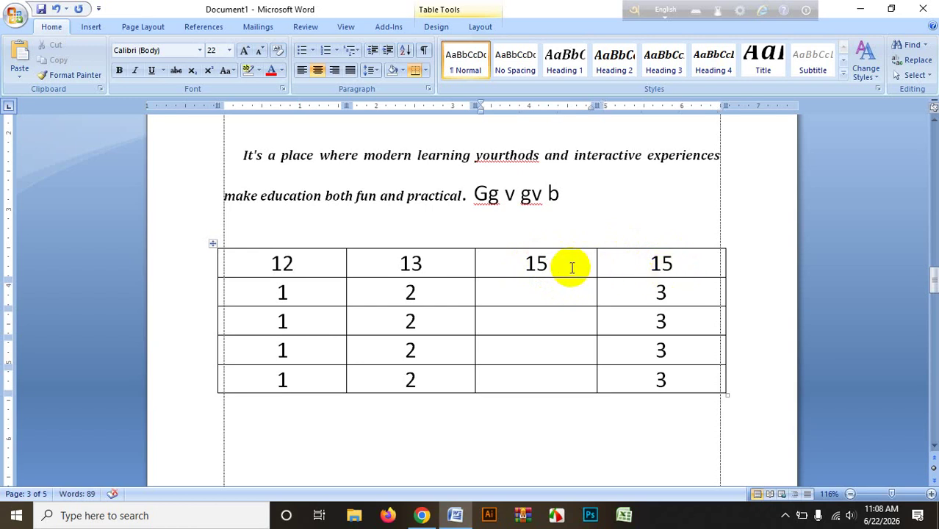
key(BackSpace)
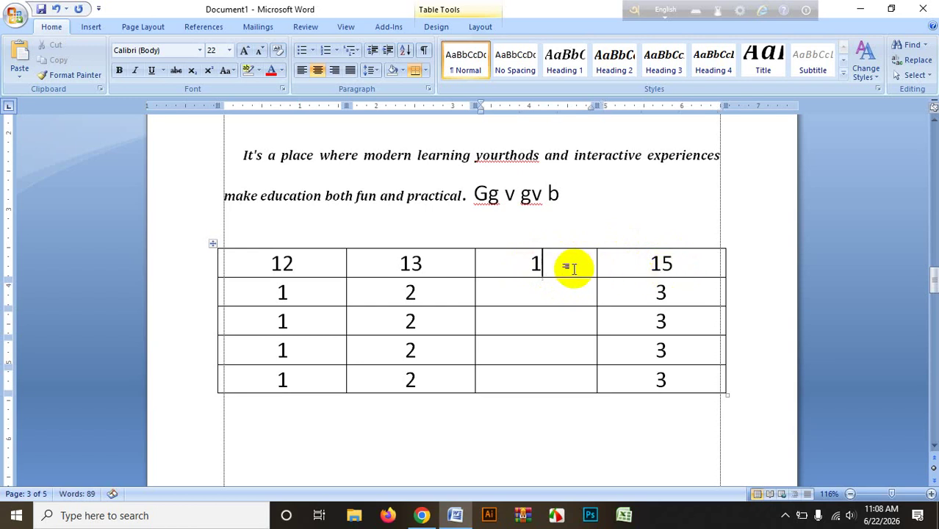
text(4)
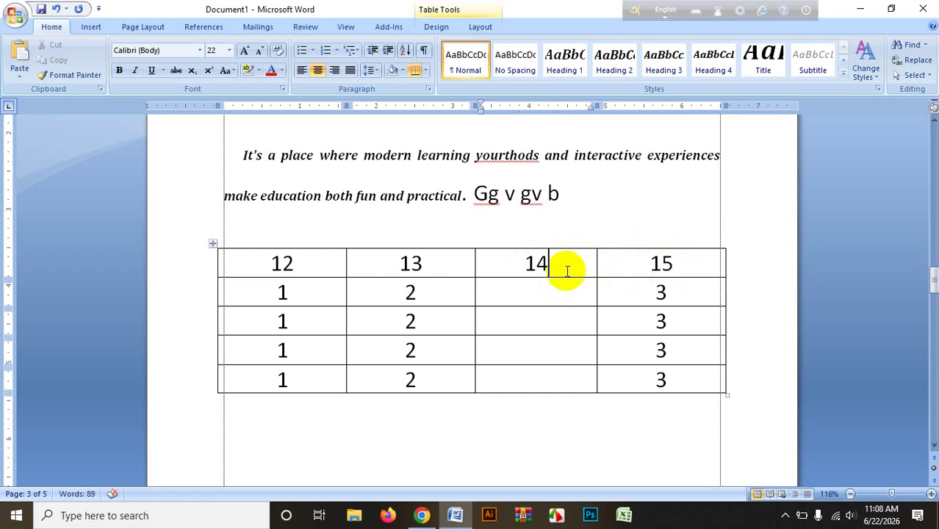
Step: Change the first-row values of the first and second columns to 11 and 12
double_click(422, 265)
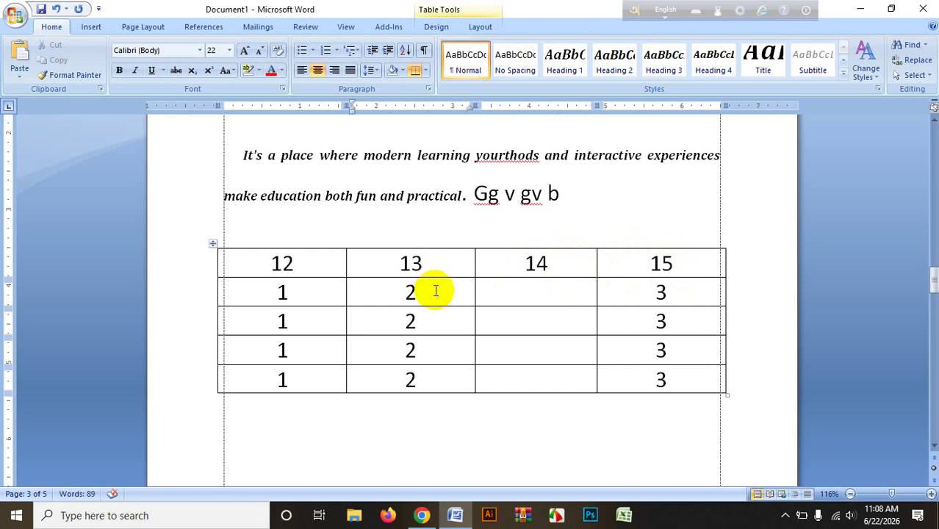
key(BackSpace)
text(2)
click(314, 267)
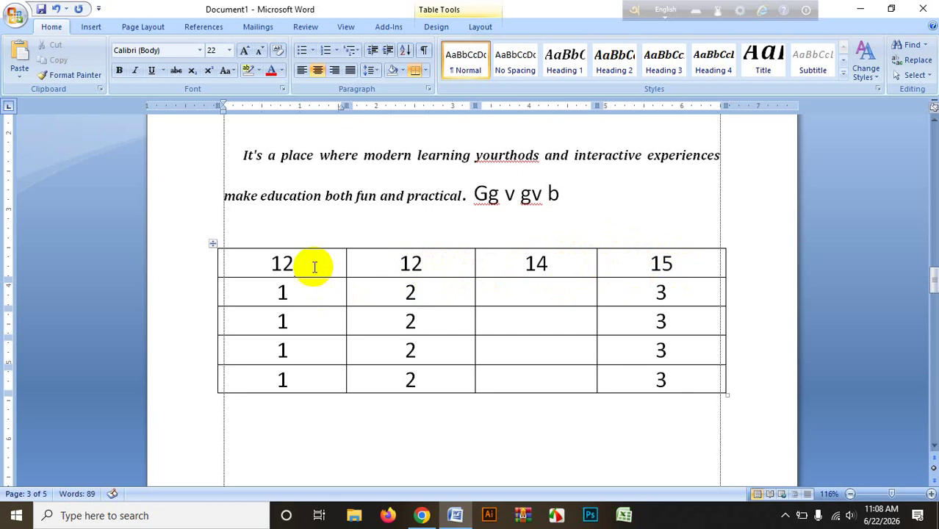
key(BackSpace)
text(1)
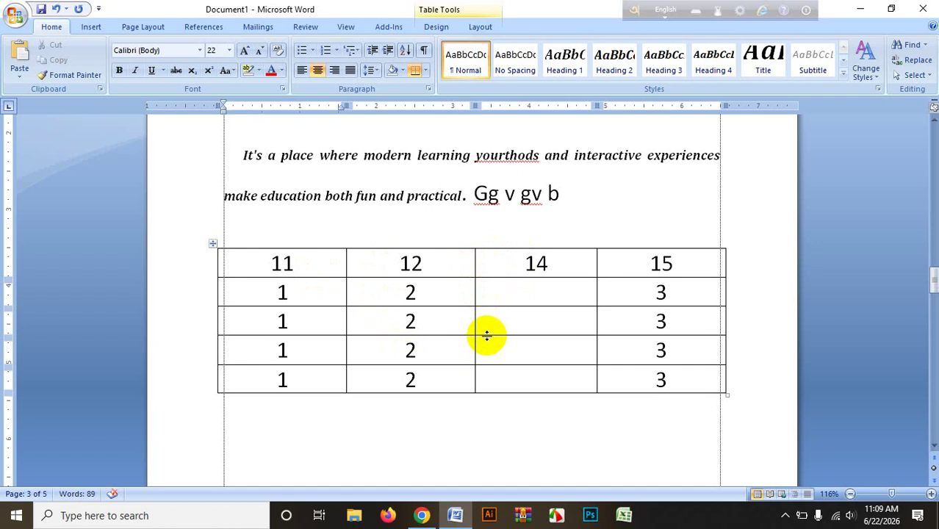
Step: Insert a new column to the right of the table's second column
click(442, 290)
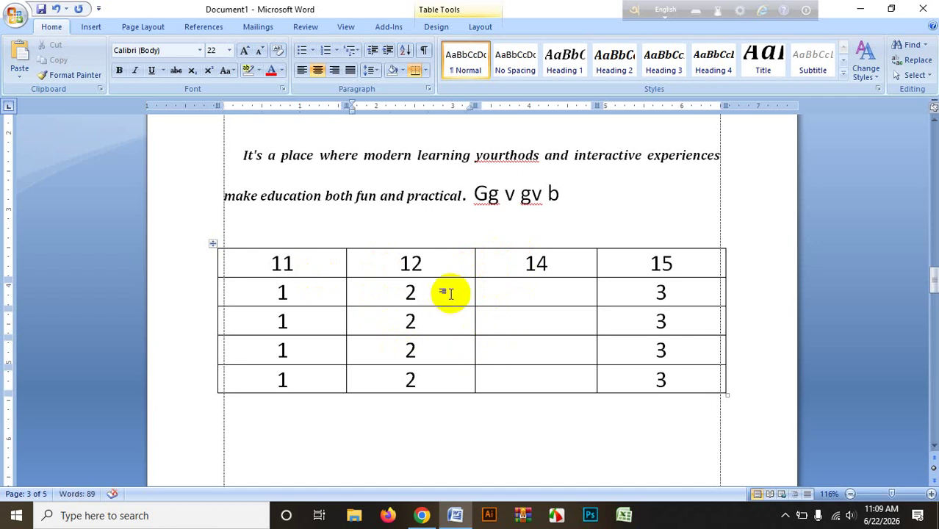
right_click(450, 293)
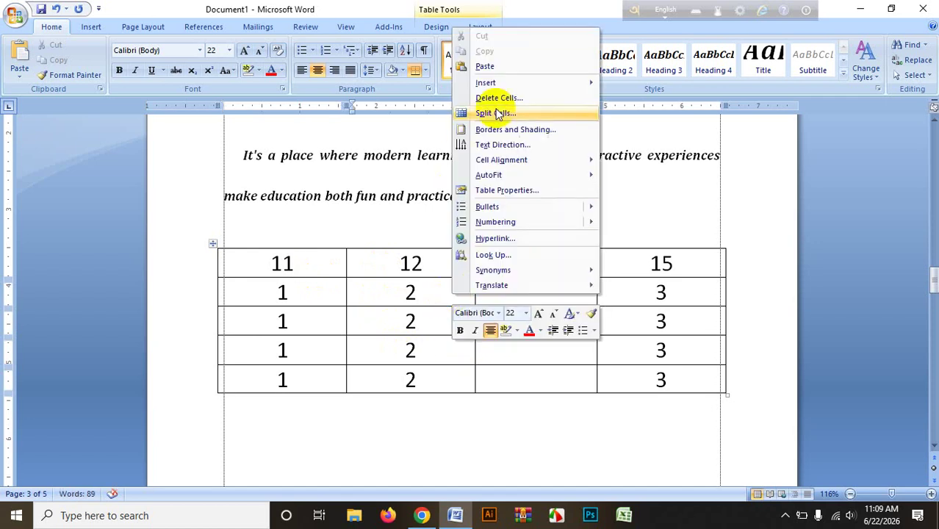
mouse_move(504, 86)
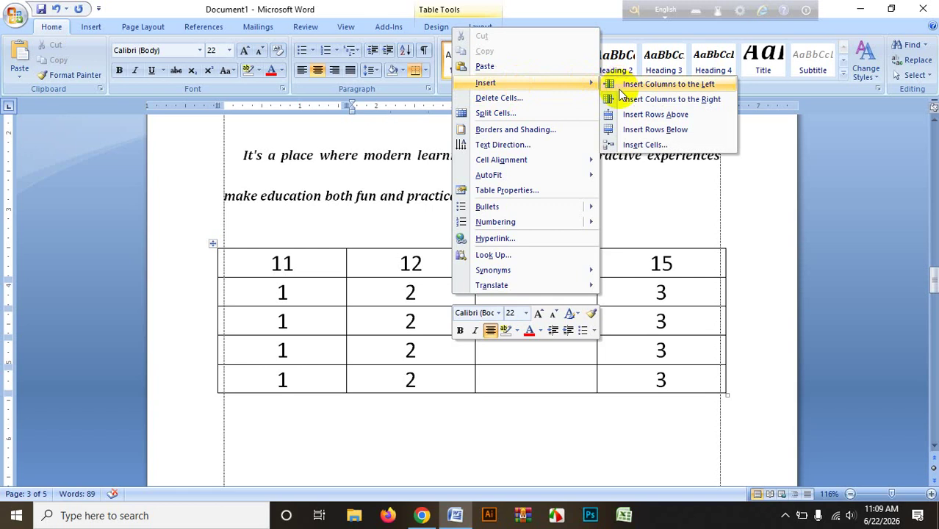
click(627, 103)
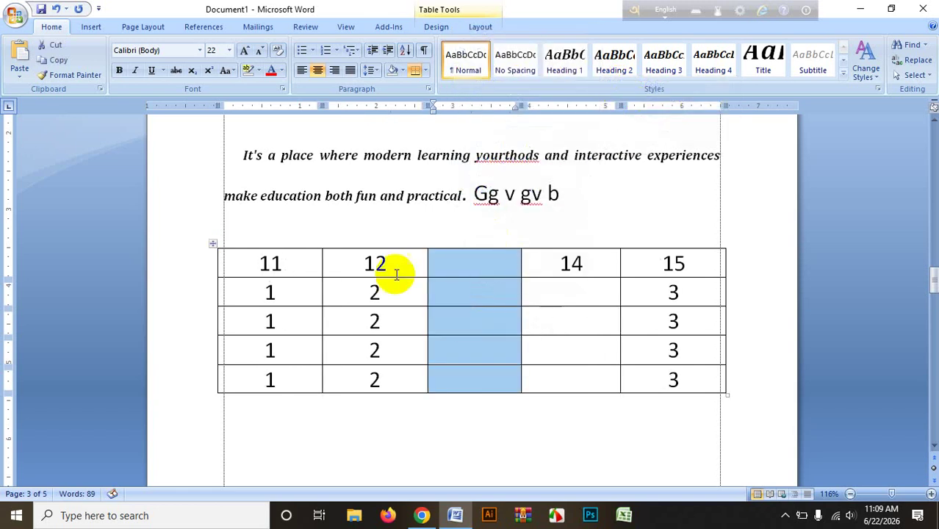
click(489, 264)
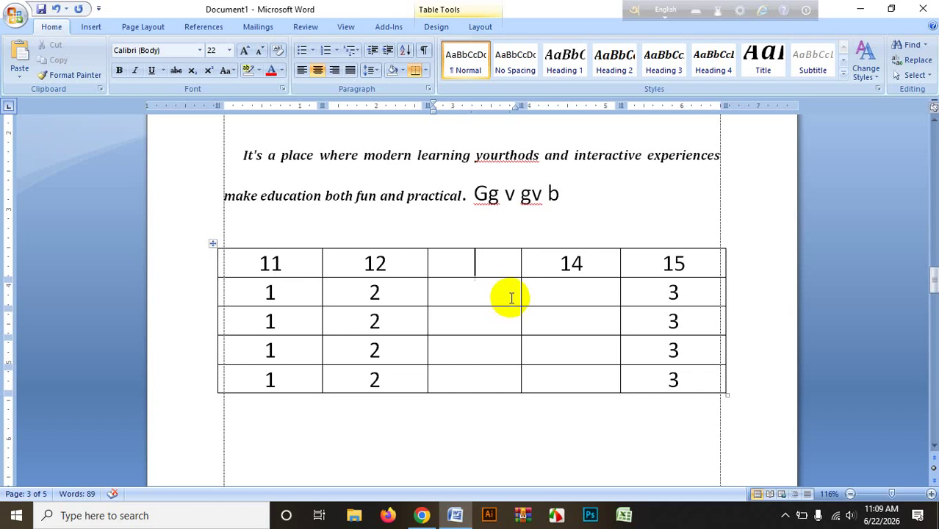
scroll(511, 297, down, 1)
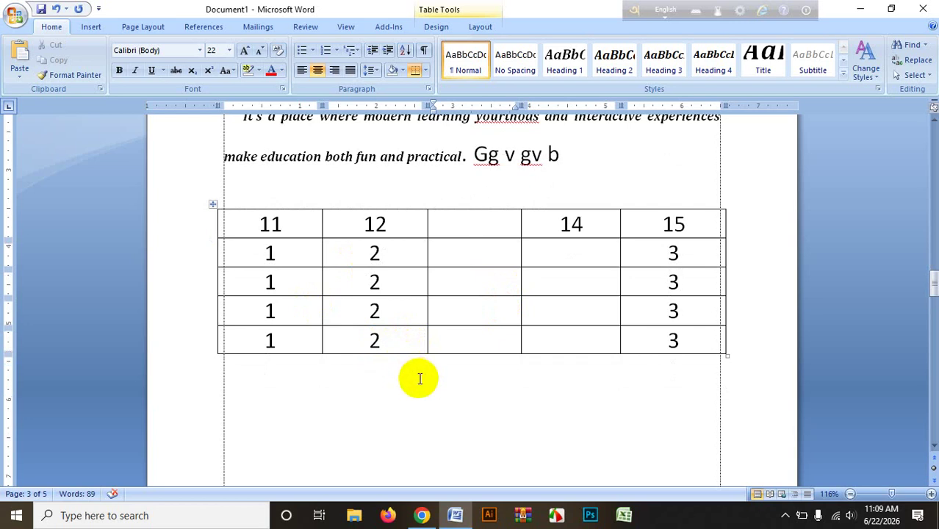
drag(378, 312, 375, 331)
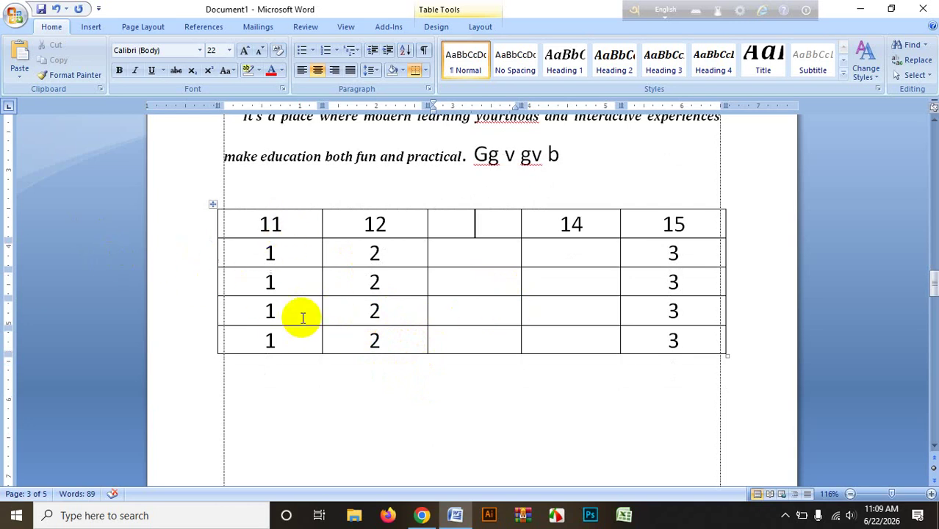
double_click(365, 229)
key(Tab)
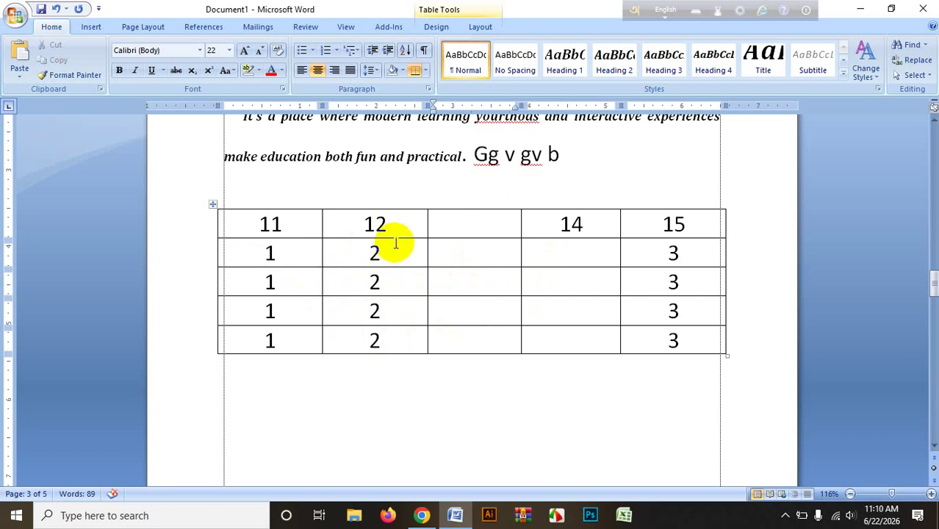
Step: Use the Eraser to merge the second column's last two cells, the third column's last three and the fourth column's last four
drag(346, 310, 396, 340)
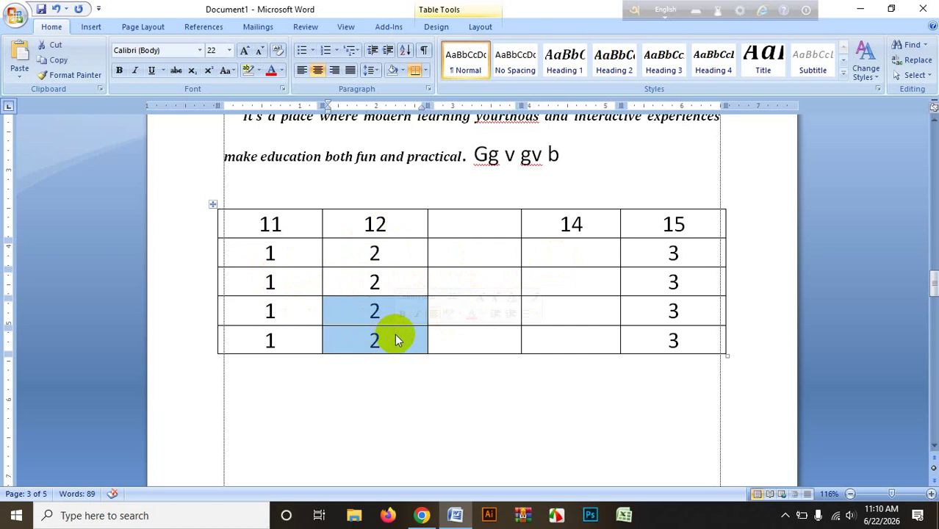
click(87, 28)
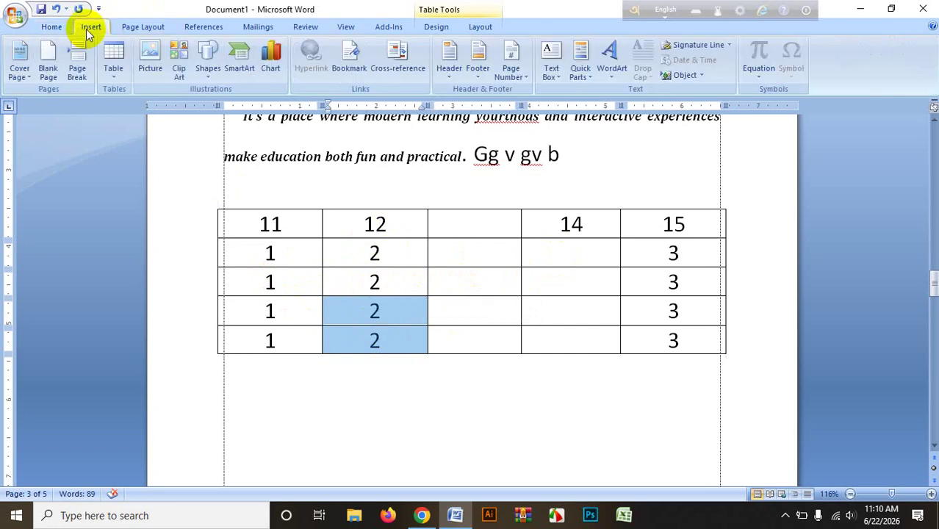
click(438, 27)
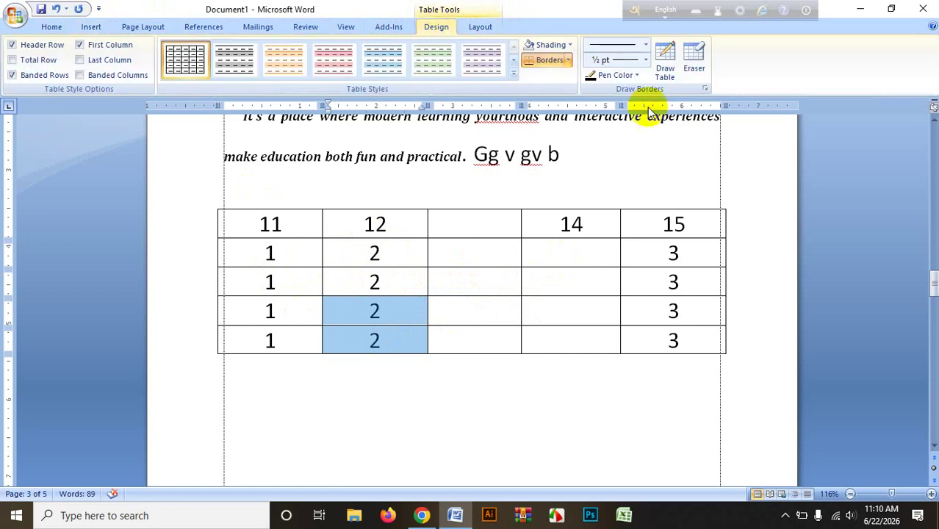
click(695, 59)
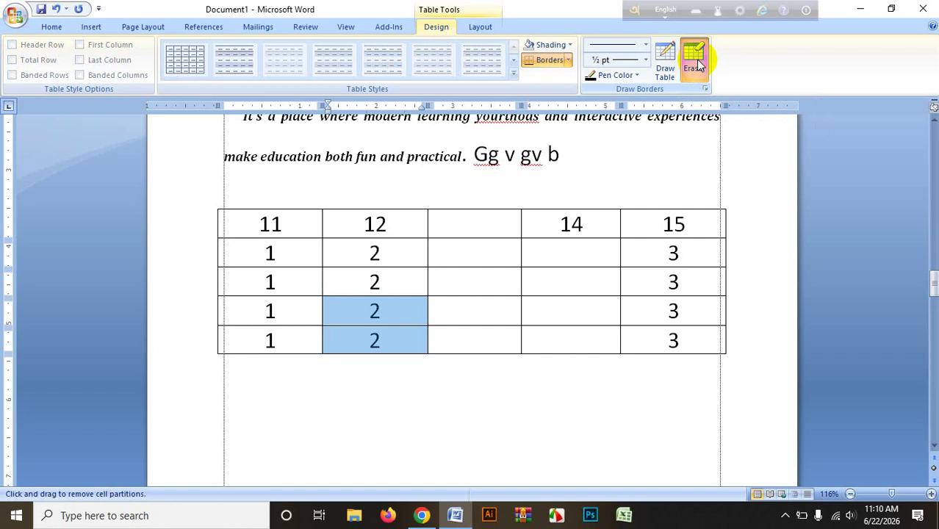
drag(377, 309, 384, 342)
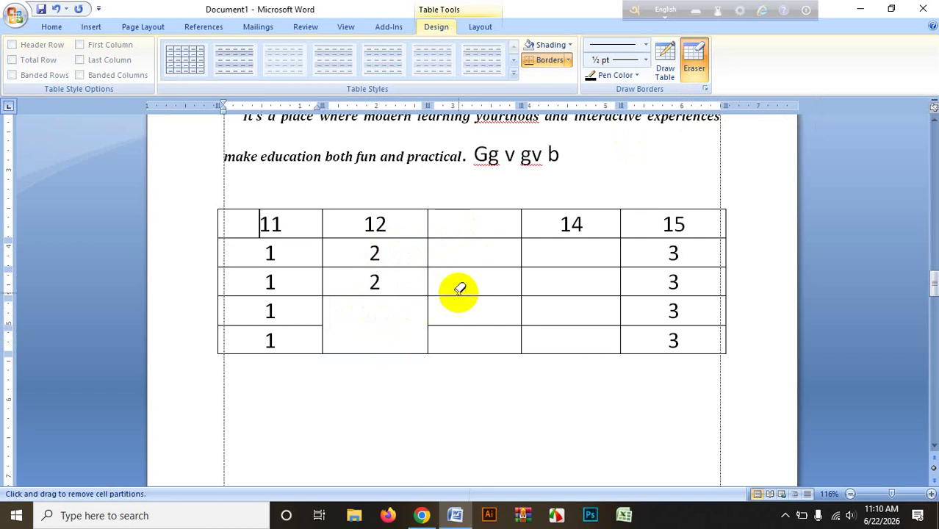
drag(461, 294, 465, 341)
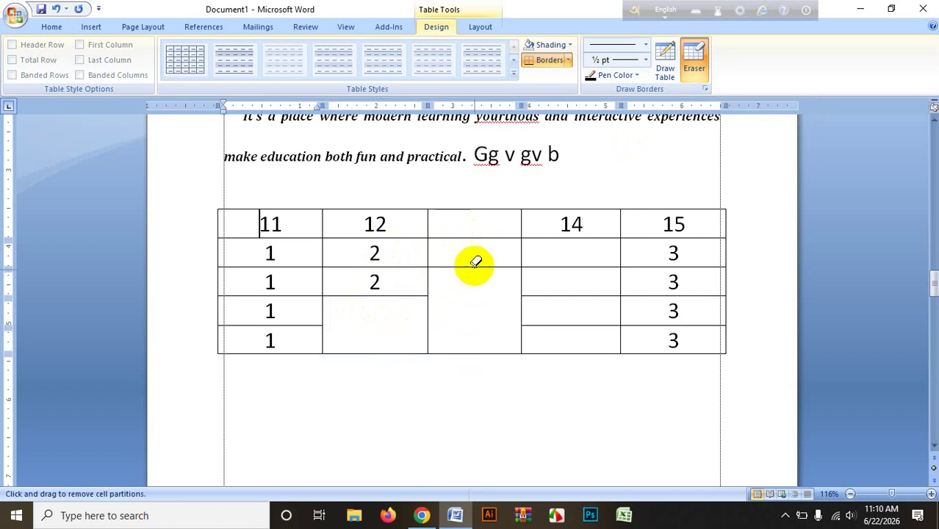
drag(562, 263, 568, 341)
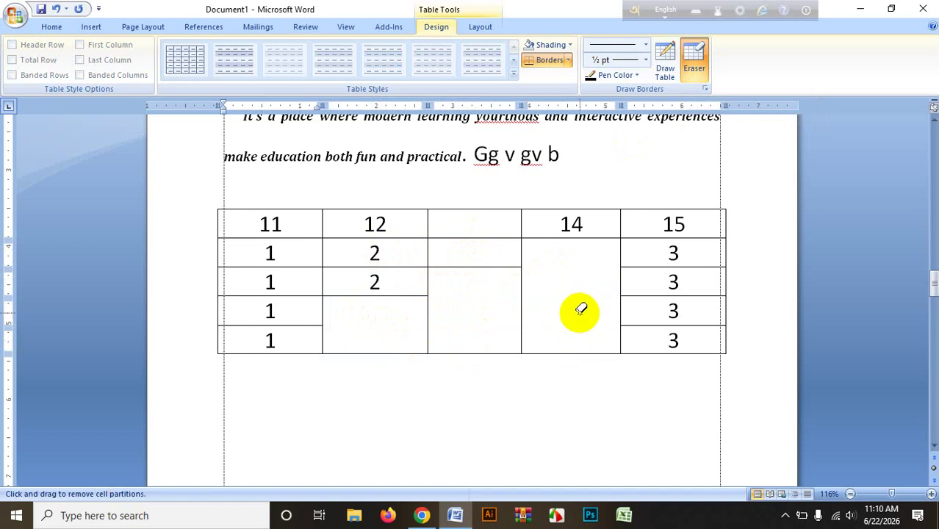
Step: Erase the table's entire last column, headed 15, with the Eraser
mouse_move(647, 222)
mouse_down()
mouse_move(675, 356)
mouse_move(656, 210)
mouse_move(682, 316)
mouse_move(753, 358)
mouse_up()
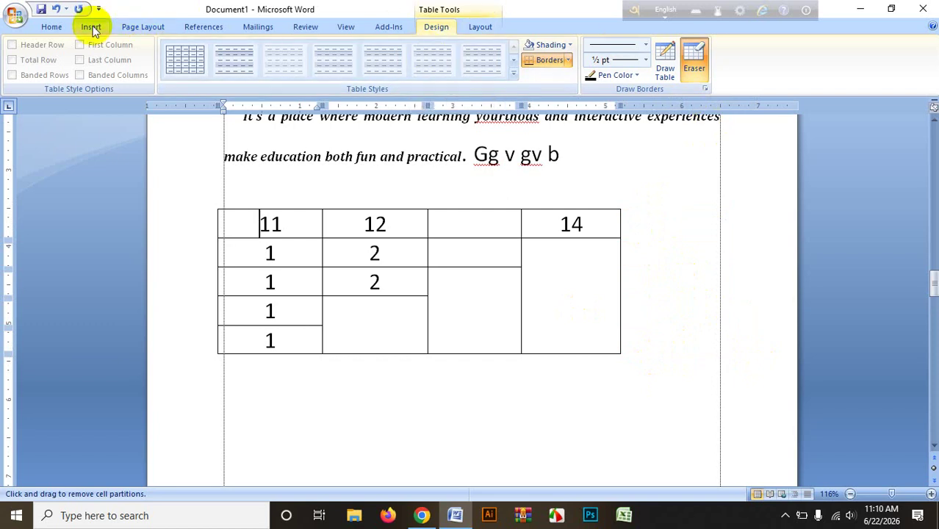
click(51, 29)
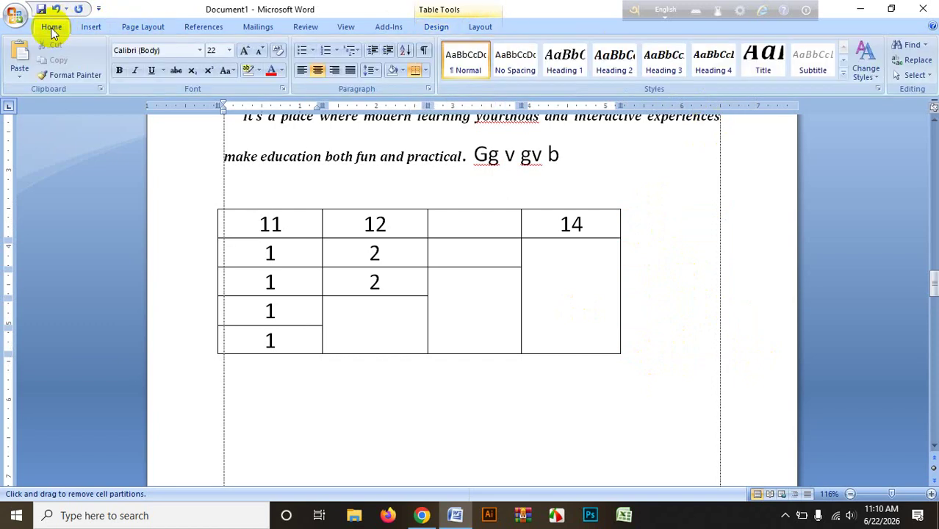
click(88, 29)
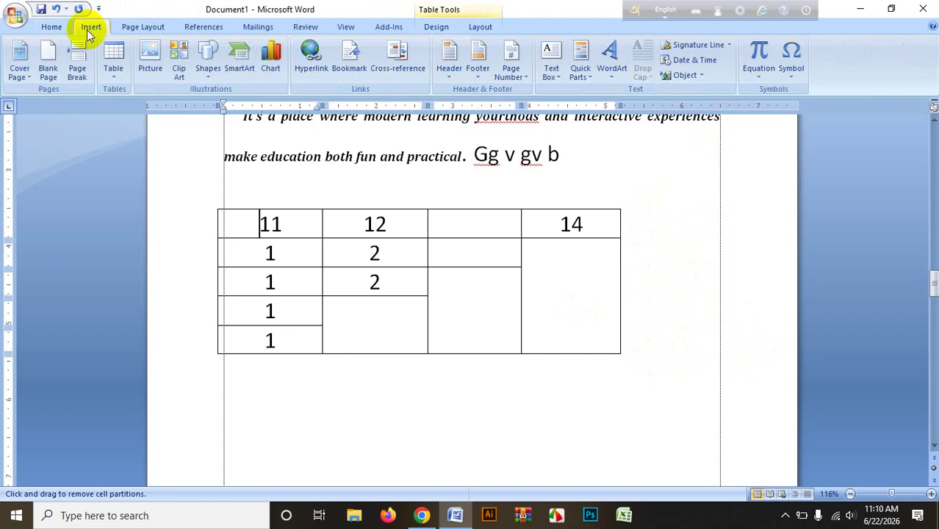